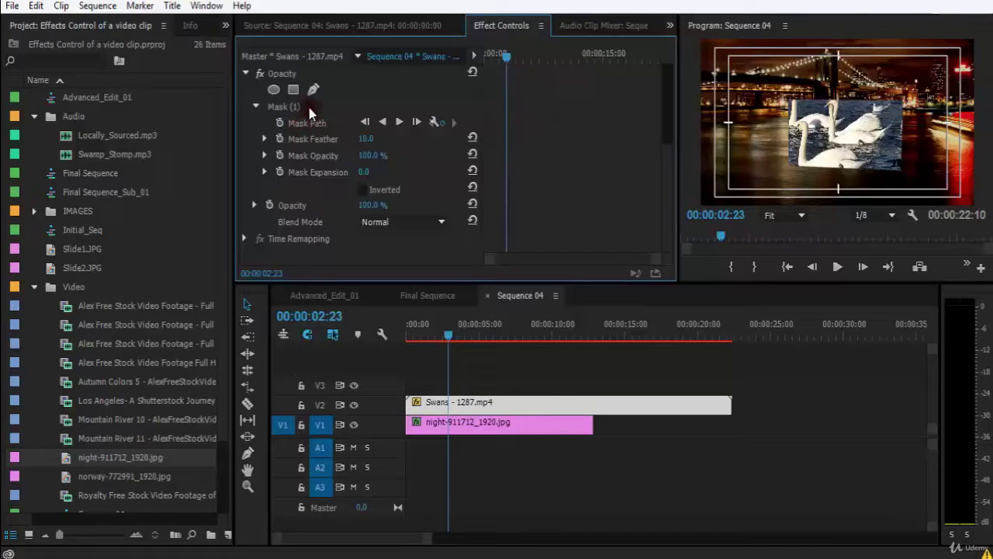
Shift the rectangular opacity mask slightly up and to the left over the swans and adjust its lower-right corner.
click(299, 103)
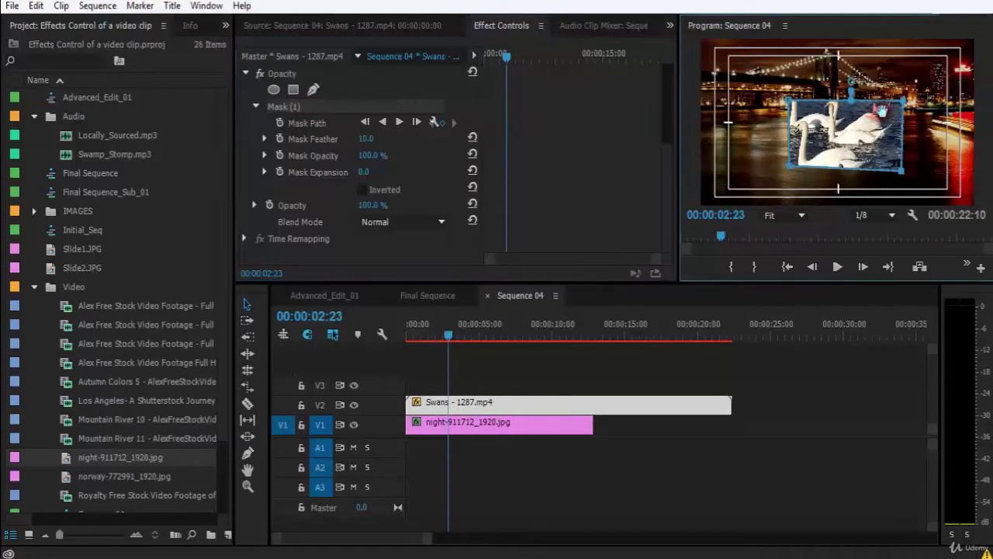
drag(881, 111, 895, 99)
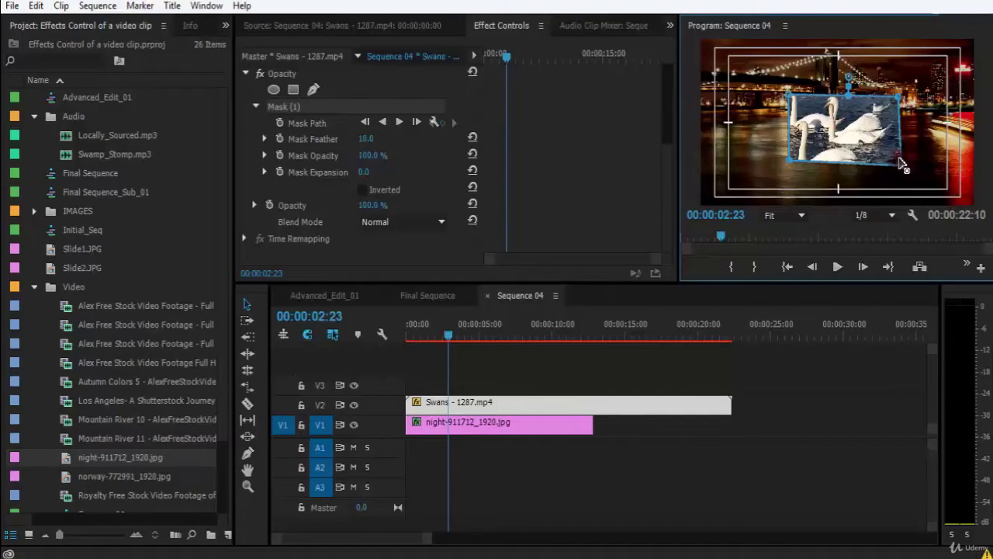
drag(899, 159, 895, 160)
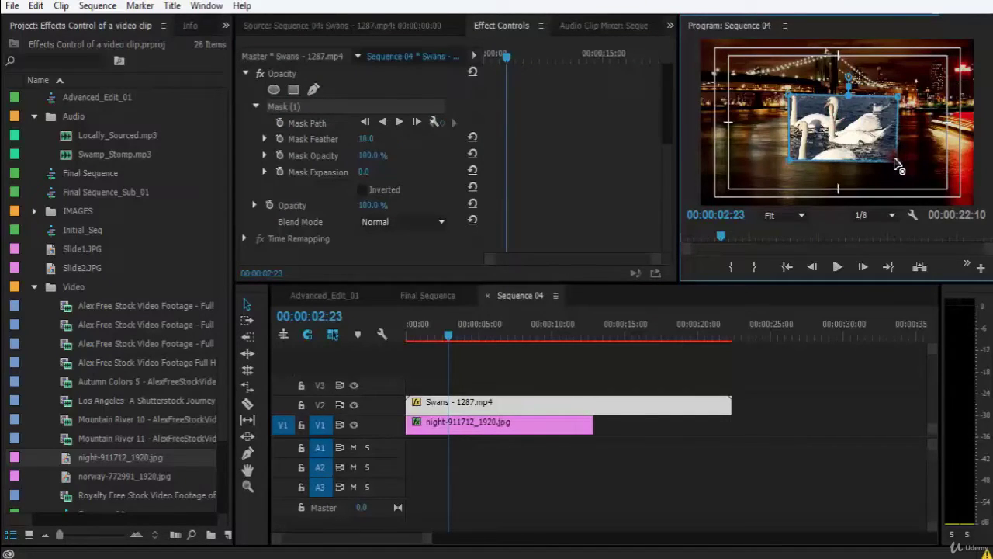
drag(478, 149, 509, 148)
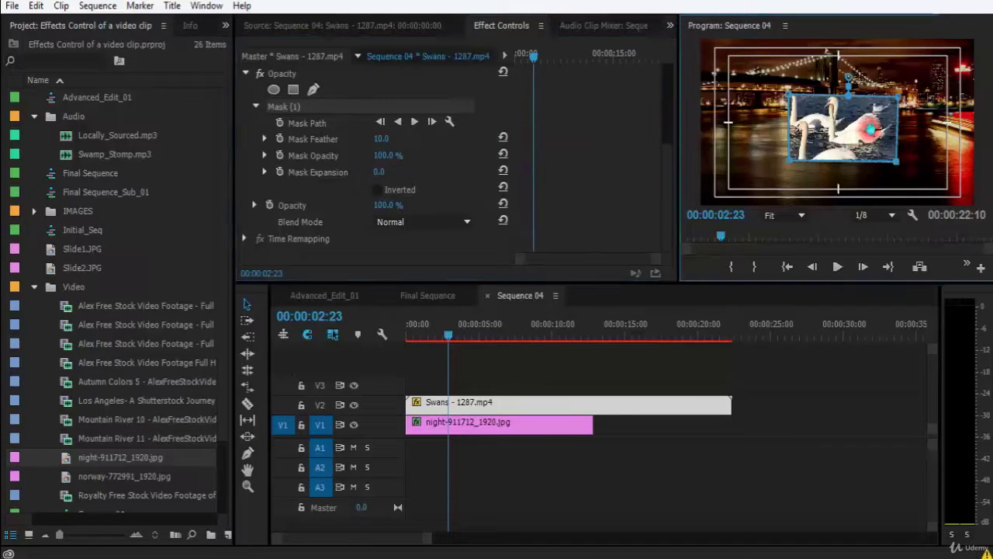
mouse_move(854, 135)
mouse_down()
mouse_move(891, 126)
mouse_move(836, 137)
mouse_up()
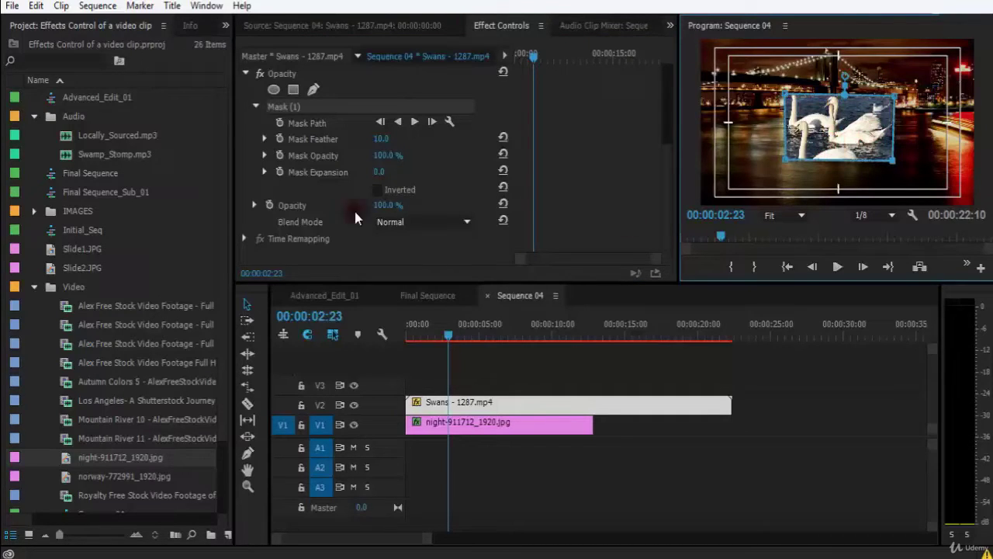
Delete the rectangular mask from the swans clip's opacity and return the playhead to the start of the sequence.
click(293, 106)
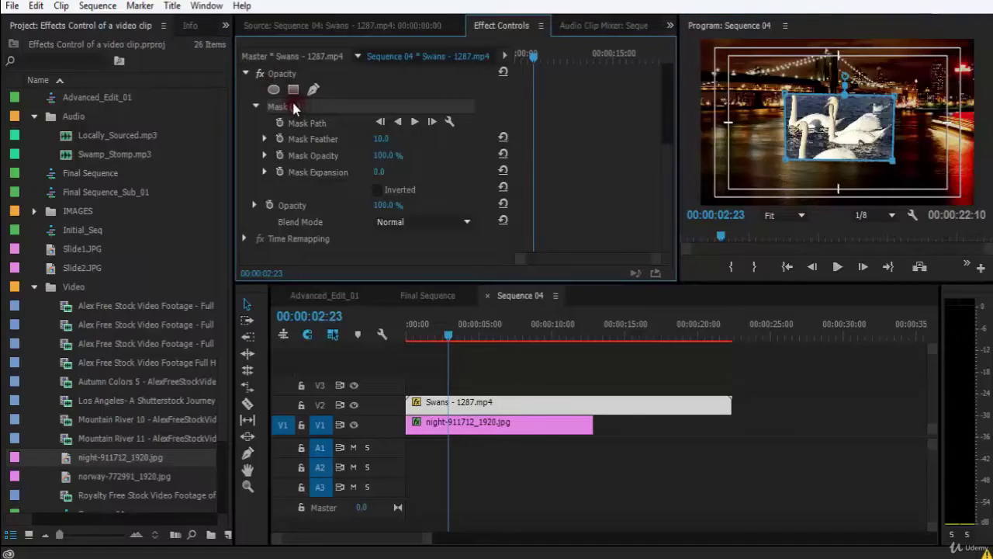
key(Delete)
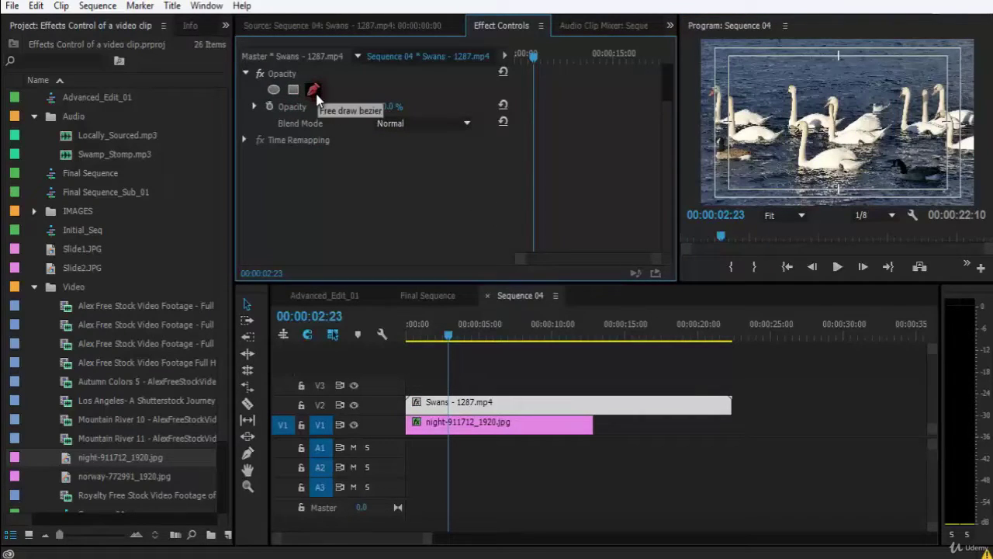
drag(421, 331, 396, 335)
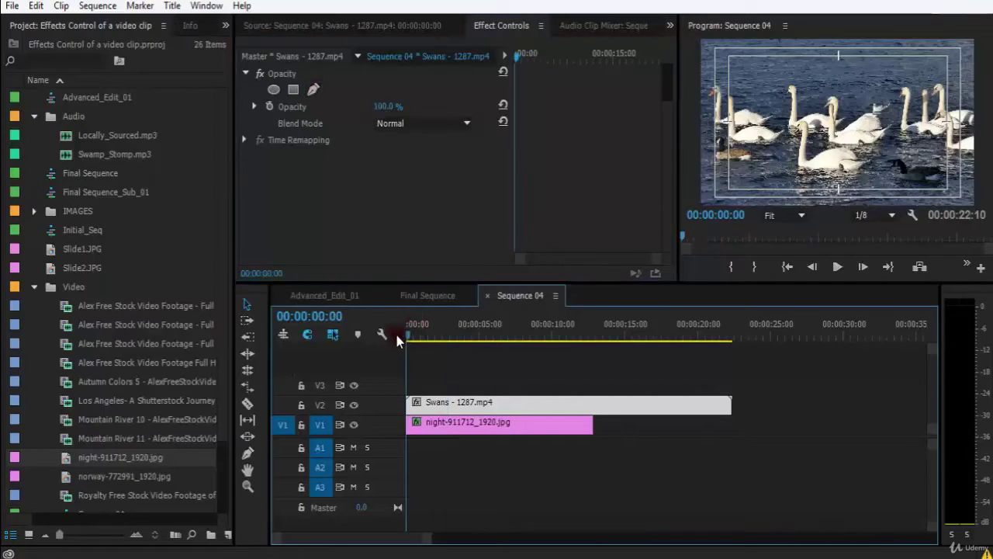
Start a free-draw bezier mask on the clip's opacity and trace a wavy upper edge from the leftmost swan's head to the frame's right side.
click(314, 89)
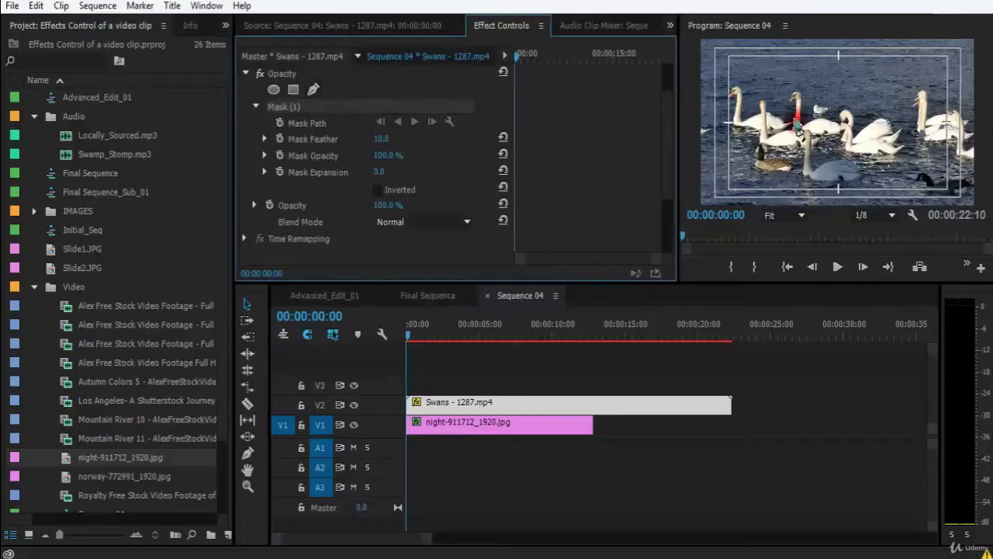
key(grave)
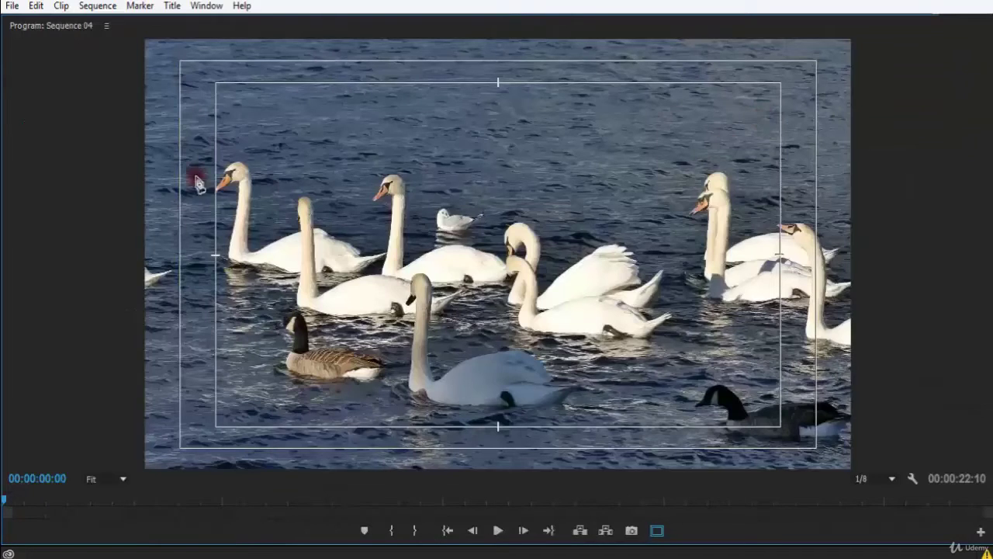
drag(227, 183, 285, 143)
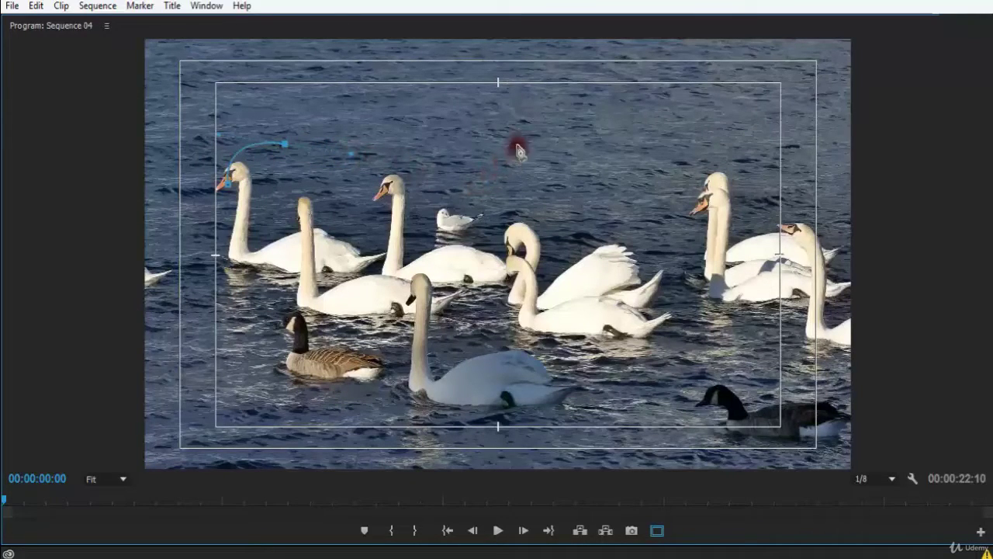
drag(515, 148, 536, 132)
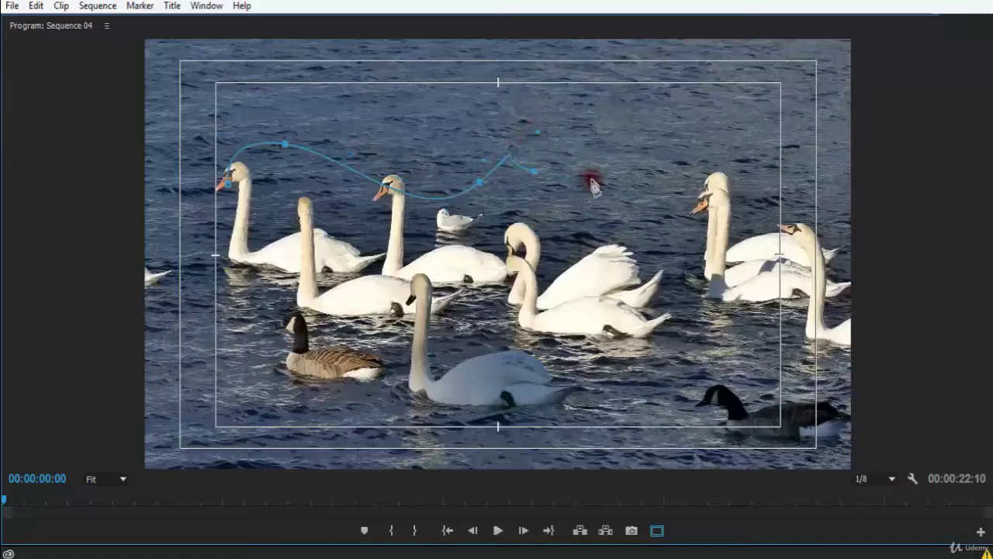
drag(636, 192, 696, 228)
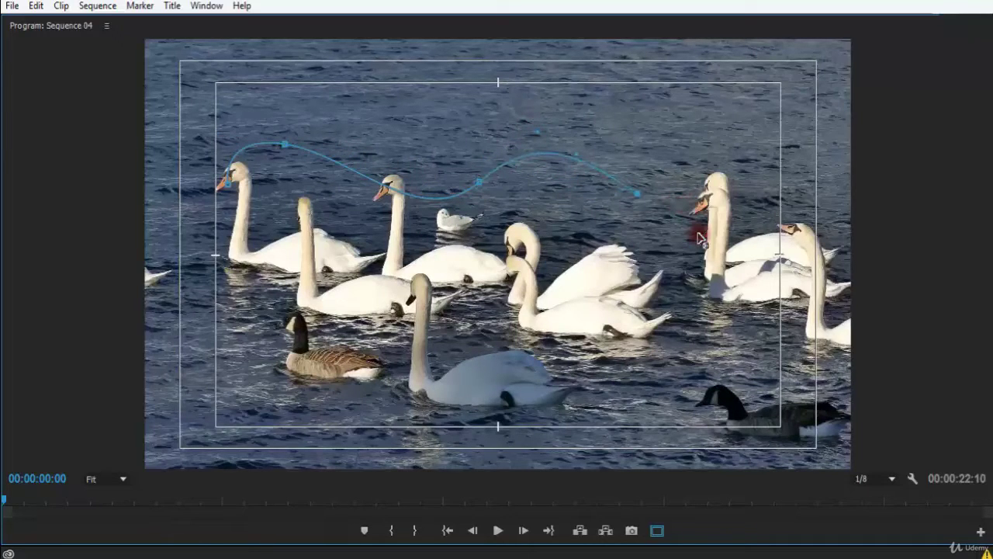
drag(757, 211, 815, 263)
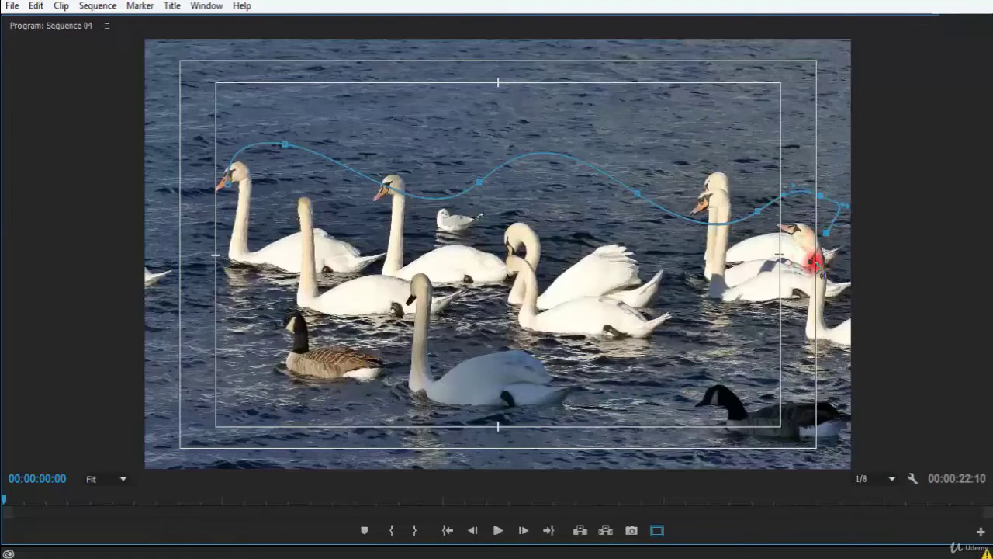
drag(703, 273, 661, 253)
drag(519, 233, 405, 244)
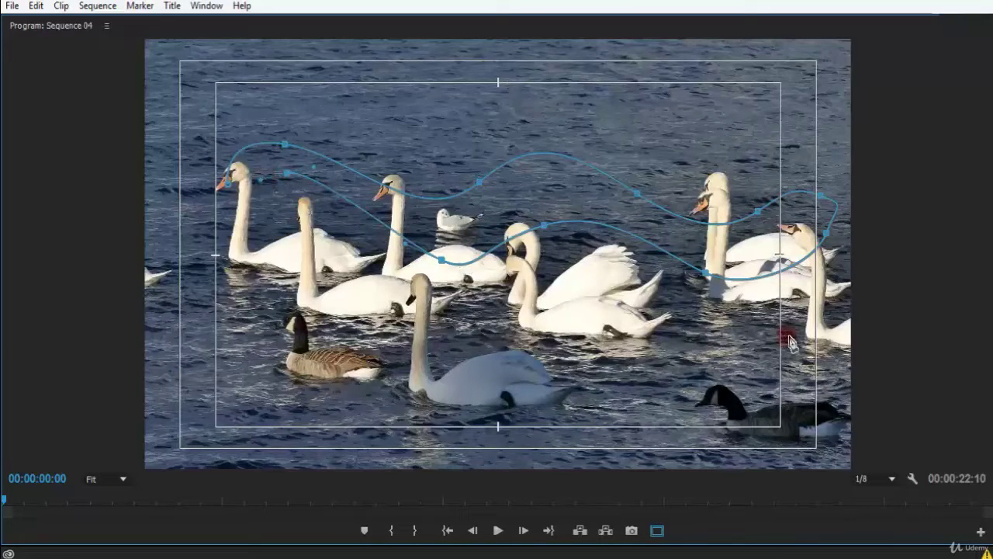
key(ctrl+z)
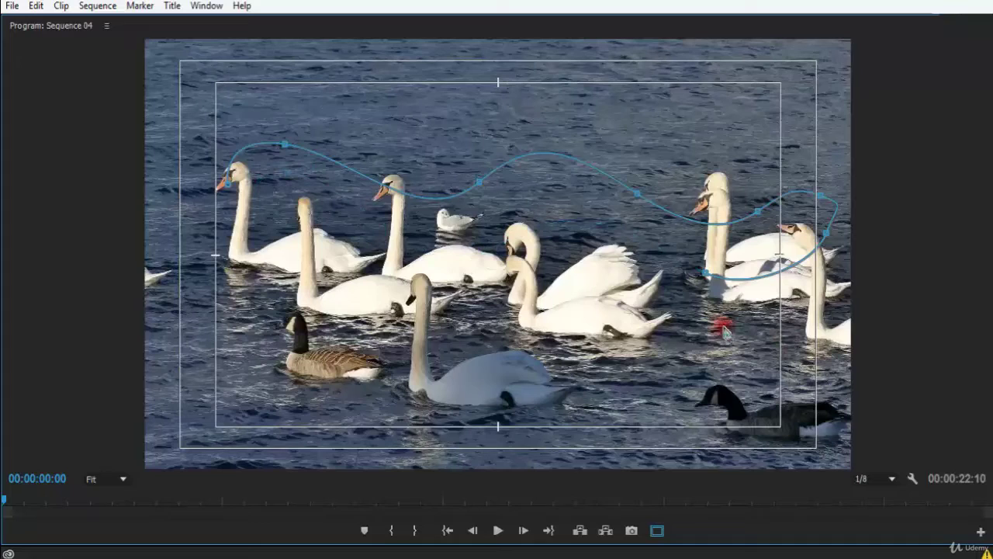
key(ctrl+z)
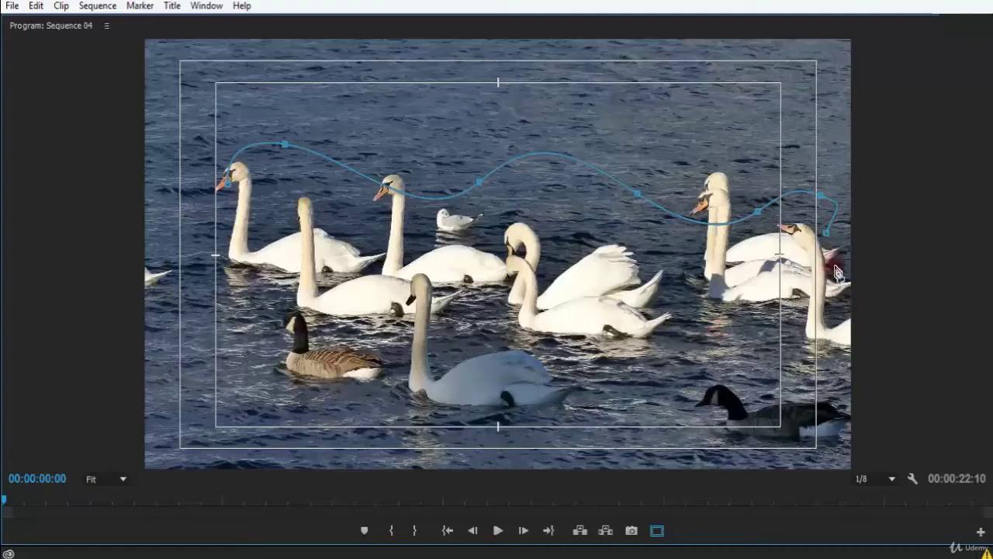
Continue the bezier mask down the right side and along a wavy lower edge below the swans, closing it at its starting point.
drag(839, 268, 812, 322)
drag(650, 395, 621, 393)
drag(448, 363, 260, 384)
click(327, 396)
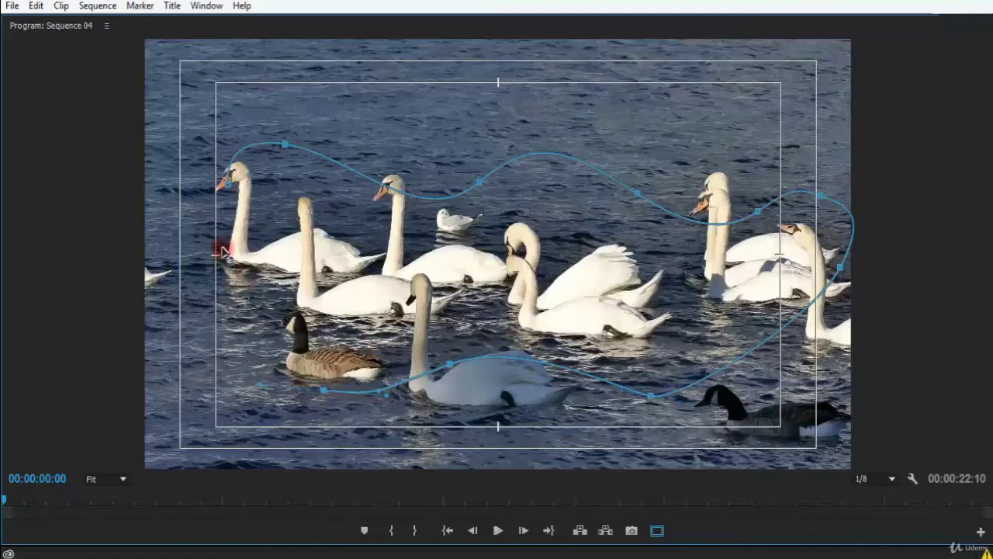
click(228, 177)
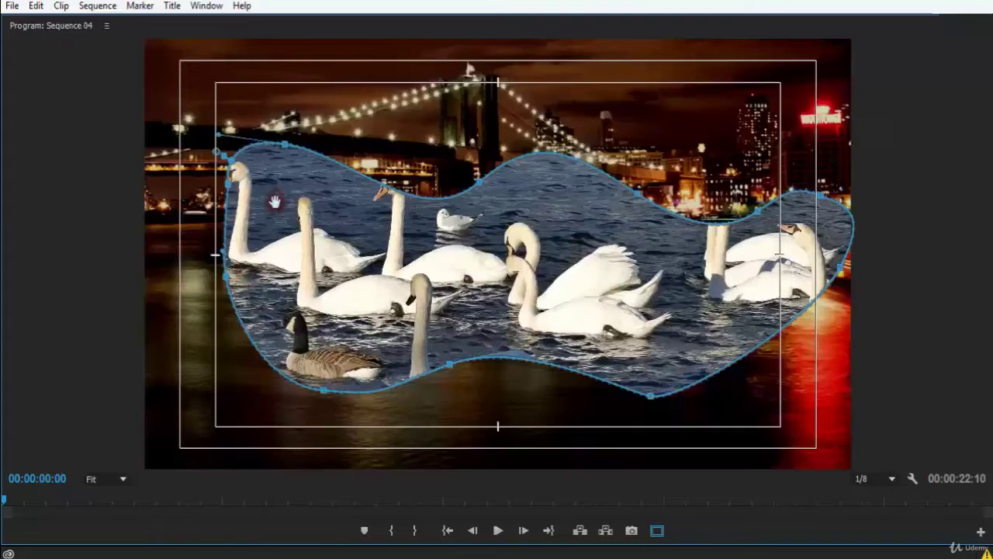
Adjust the curve handles of the mask's lower-right vertex and move that vertex slightly down and to the right.
click(651, 396)
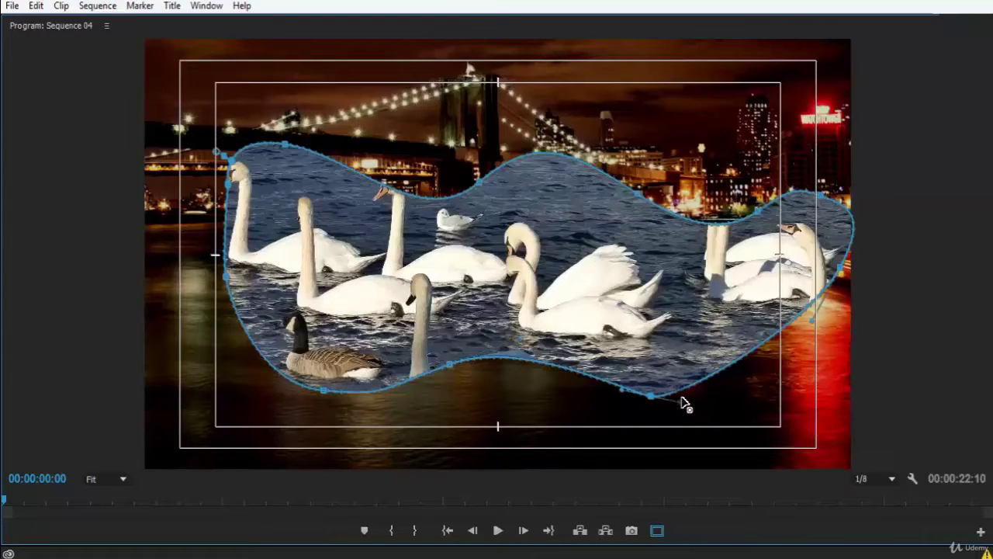
drag(681, 397, 679, 394)
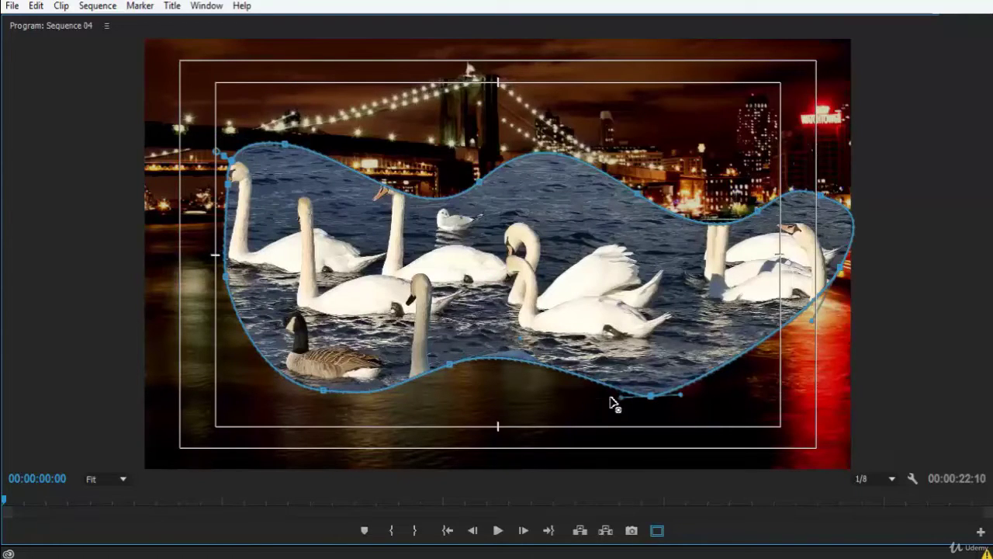
drag(605, 401, 665, 404)
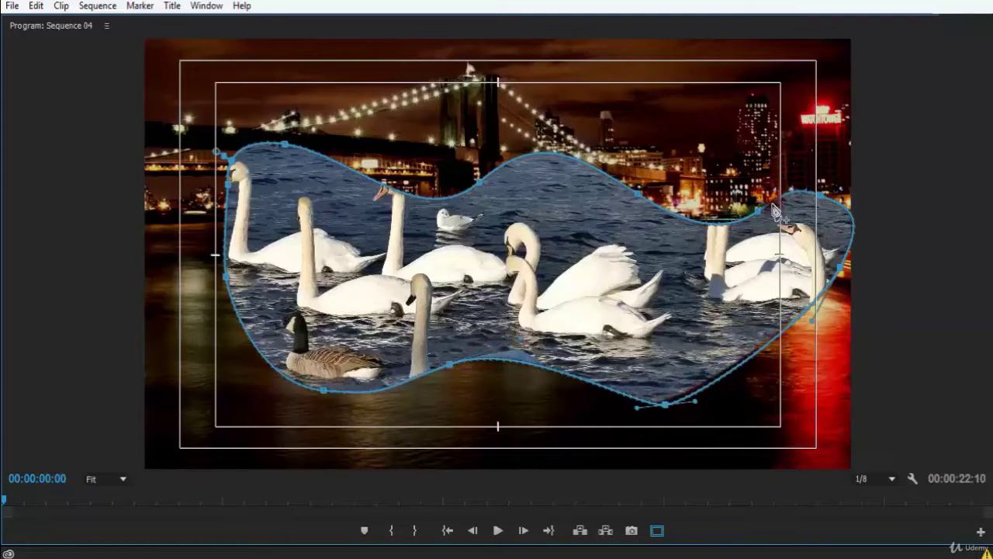
Raise the mask's upper-right vertex slightly to round the curve above the rightmost swan.
right_click(824, 203)
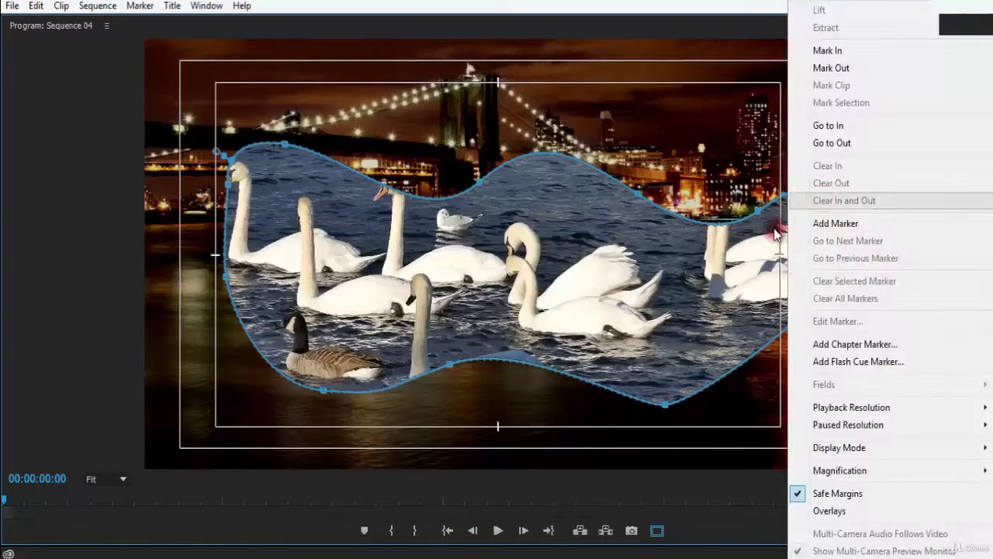
key(Escape)
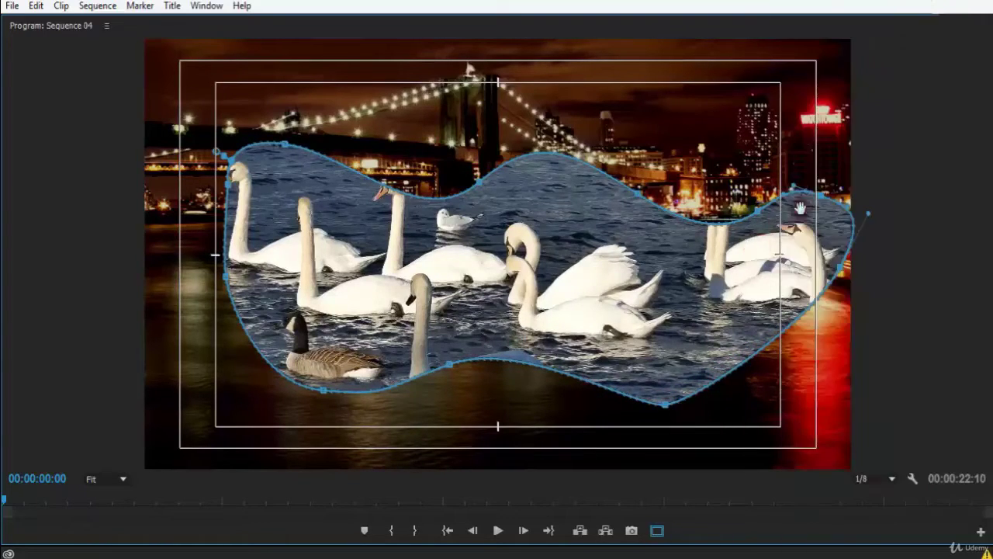
right_click(832, 177)
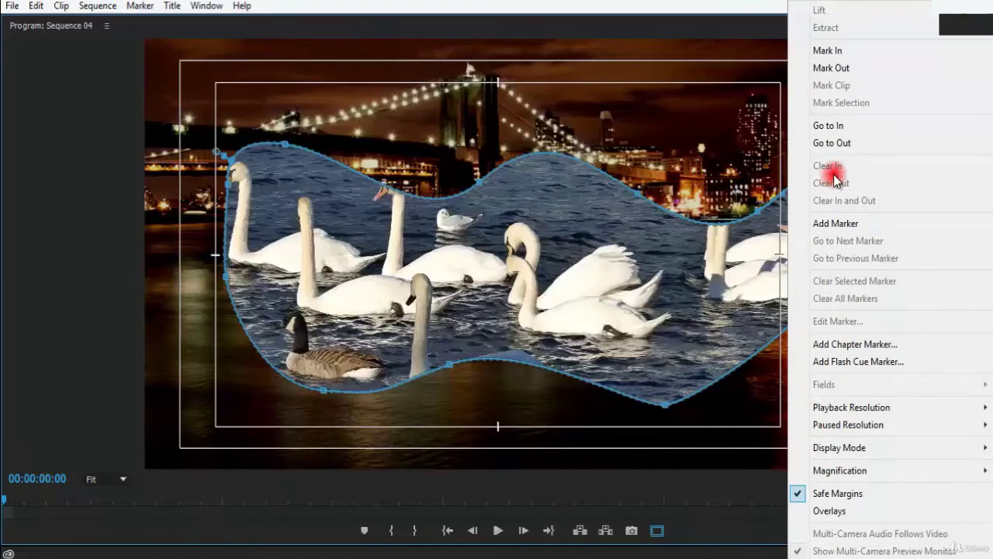
click(721, 311)
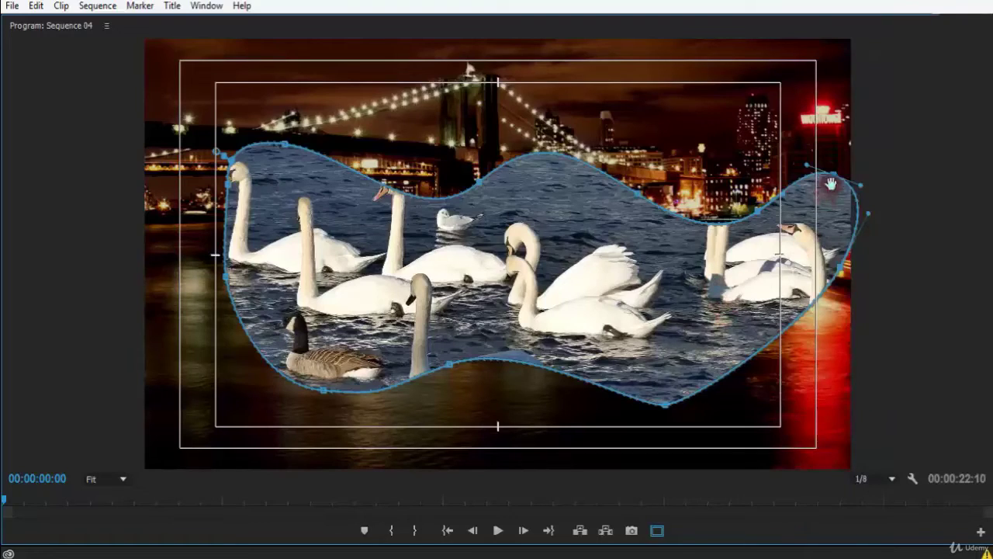
drag(831, 184, 853, 202)
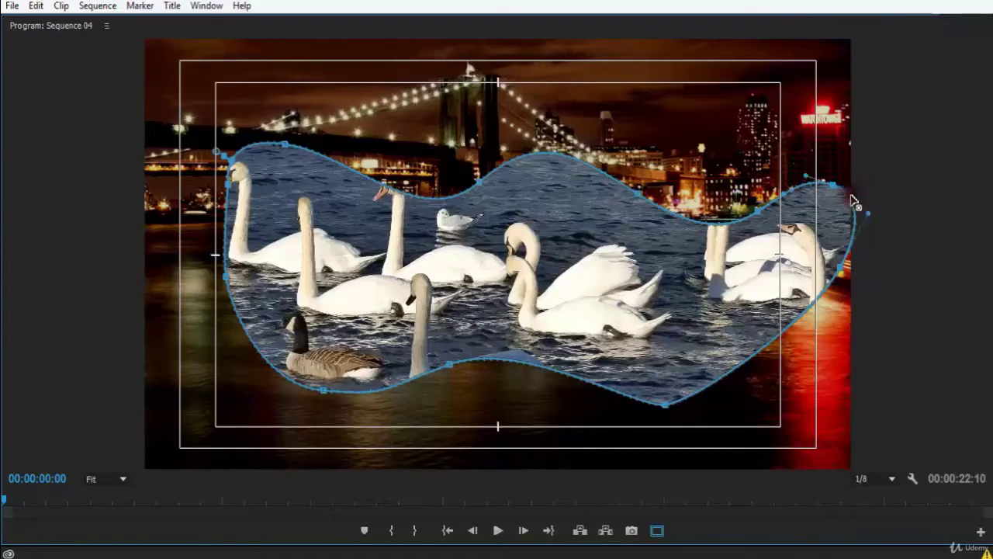
Move the mask's lower-left vertex slightly downward below the brown goose.
click(325, 391)
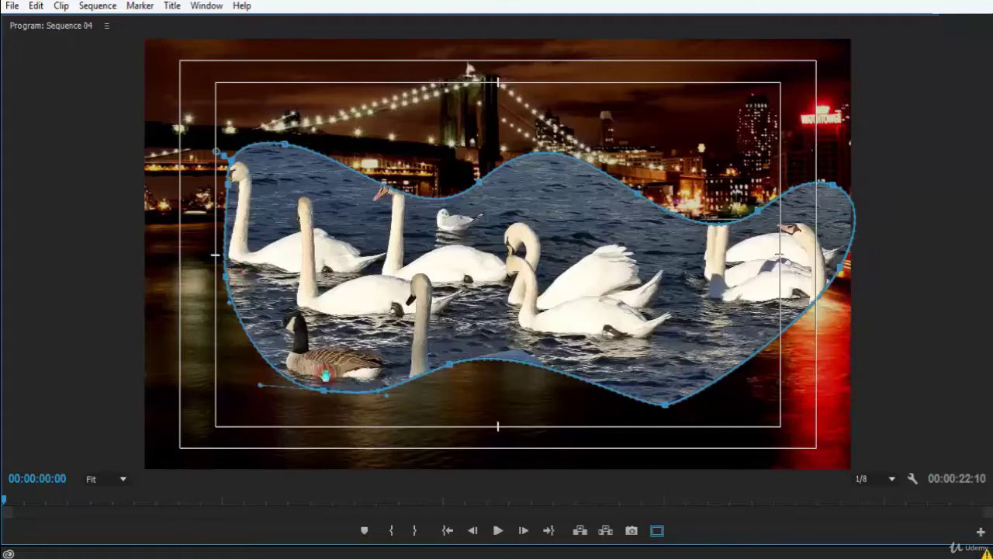
drag(329, 396, 328, 403)
right_click(394, 414)
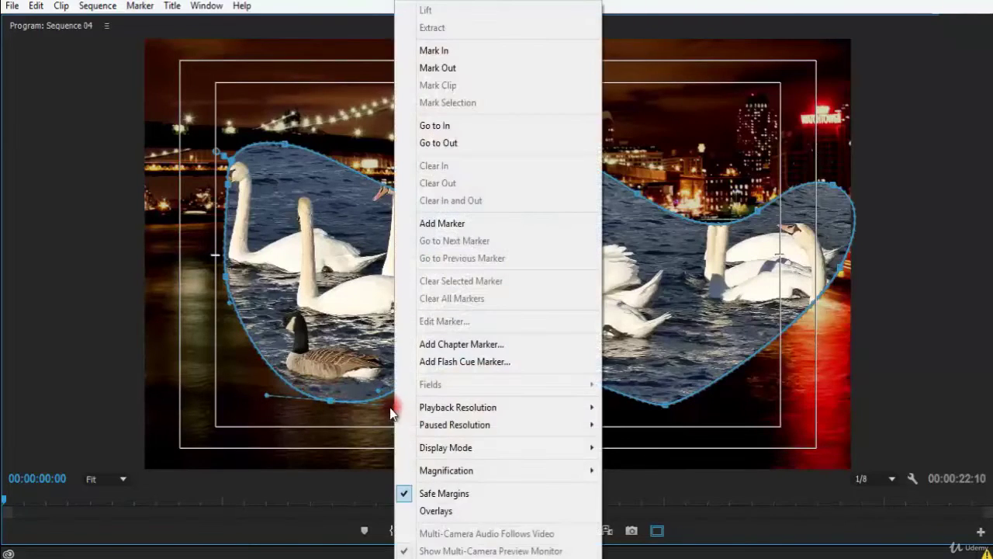
right_click(327, 357)
right_click(328, 357)
click(299, 310)
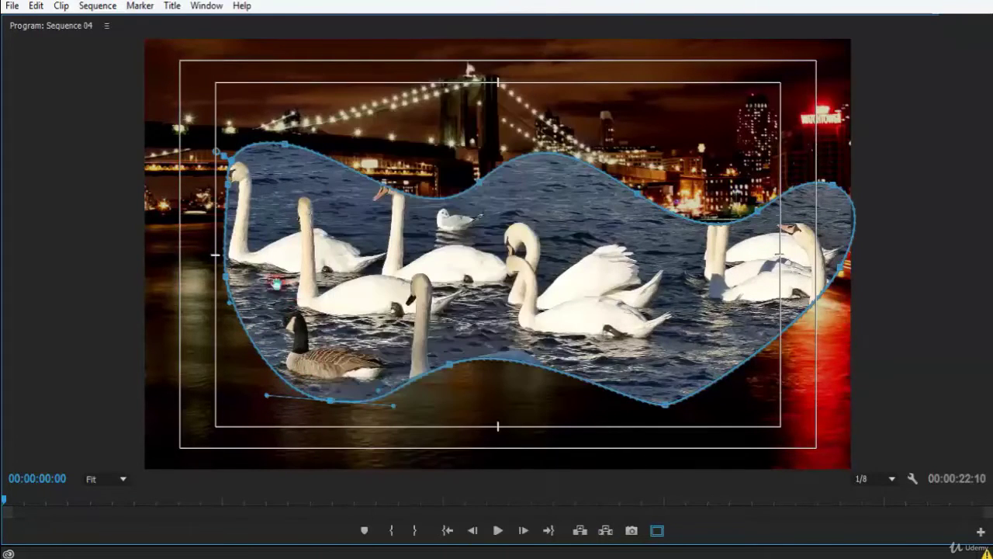
Add vertices on the mask's lower-left and upper edges, then raise the upper edge's dip above the middle swan's head.
click(254, 349)
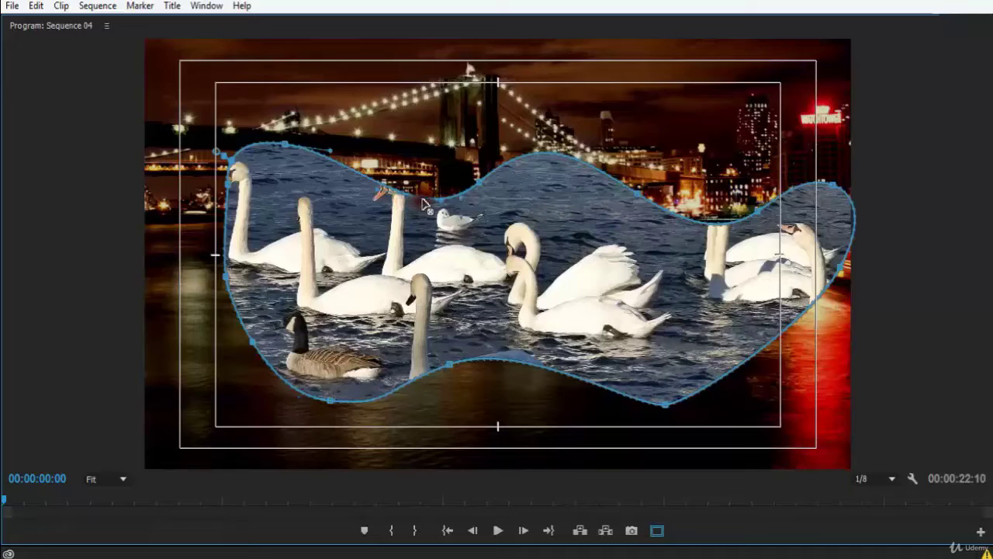
drag(419, 200, 423, 146)
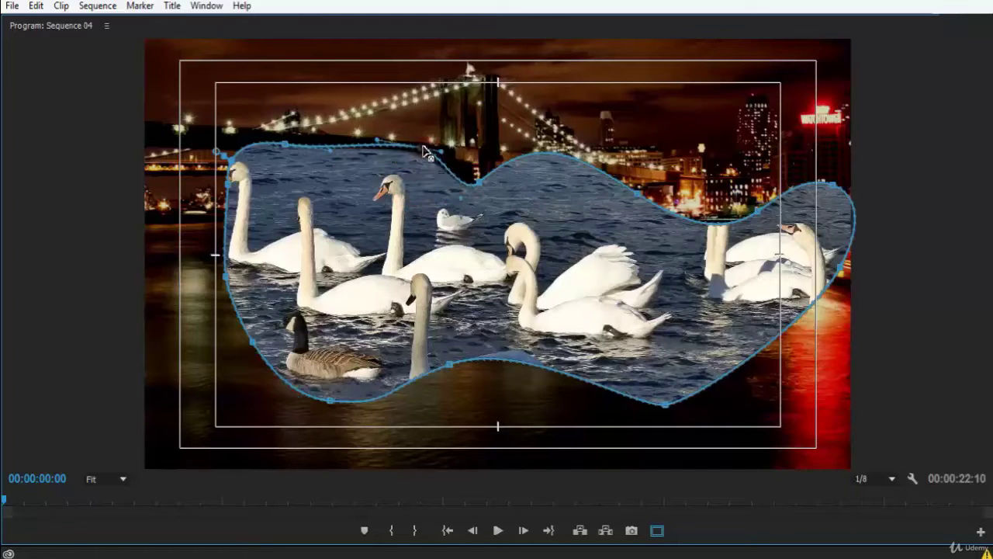
drag(481, 179, 472, 152)
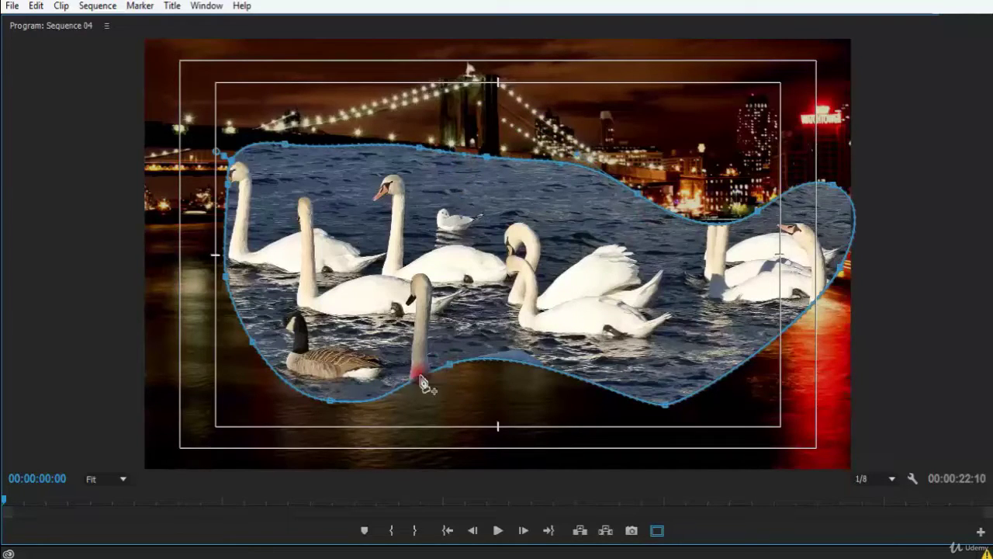
Remove the added vertex from the mask's lower-left edge and lower the bottom edge around the front swan's body.
ctrl+click(253, 342)
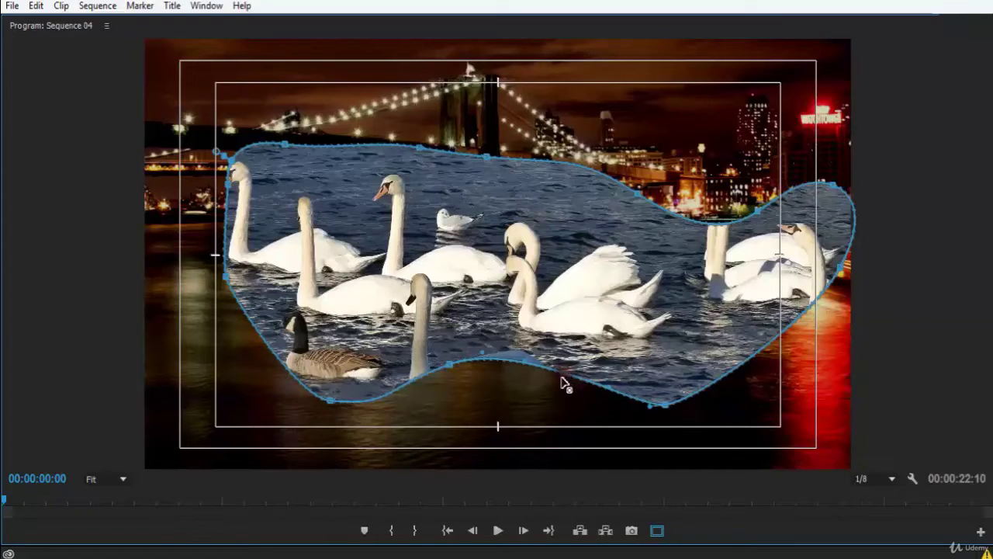
drag(560, 385, 559, 383)
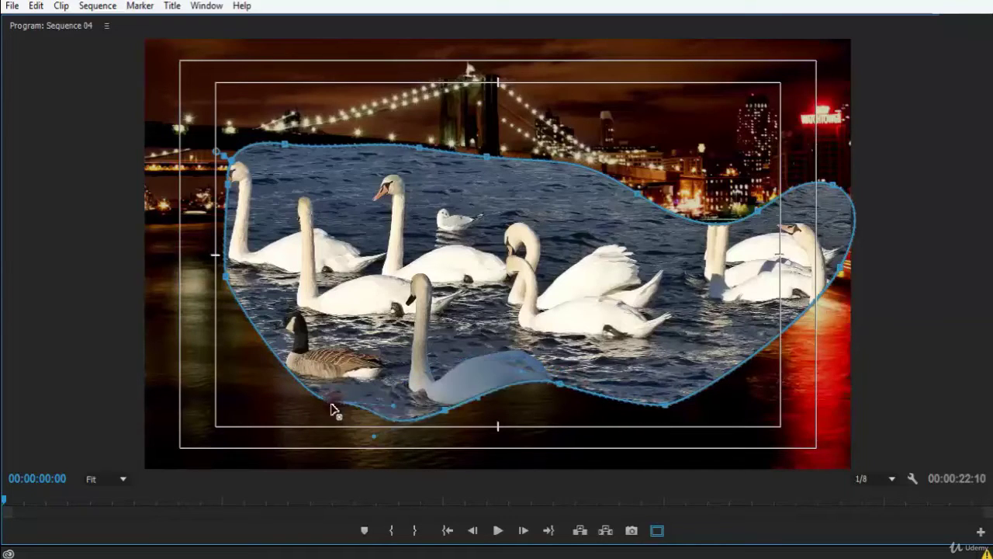
Simplify the mask's lower-left edge to one vertex below the brown goose and extend its upper-left edge past the leftmost swan's beak.
ctrl+click(329, 396)
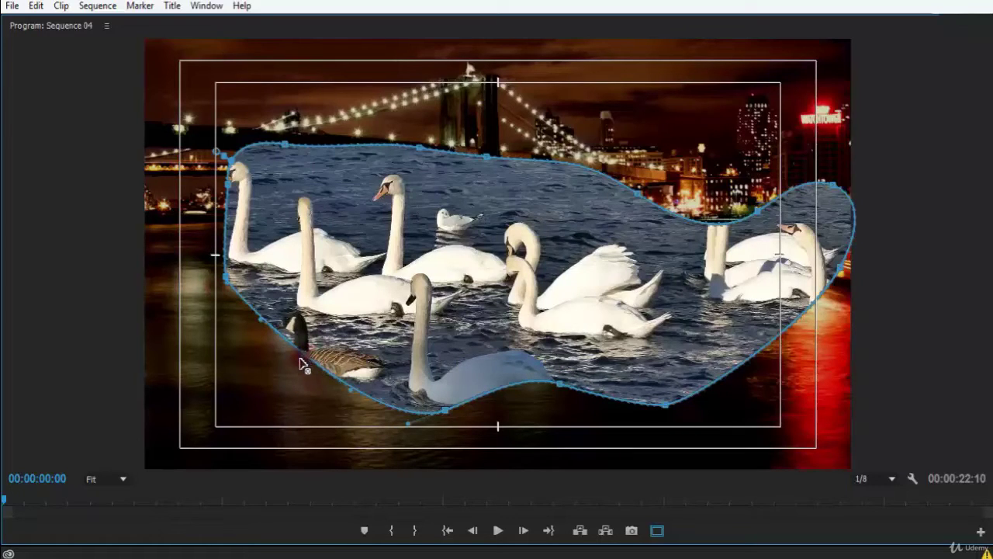
drag(302, 364, 287, 372)
click(232, 160)
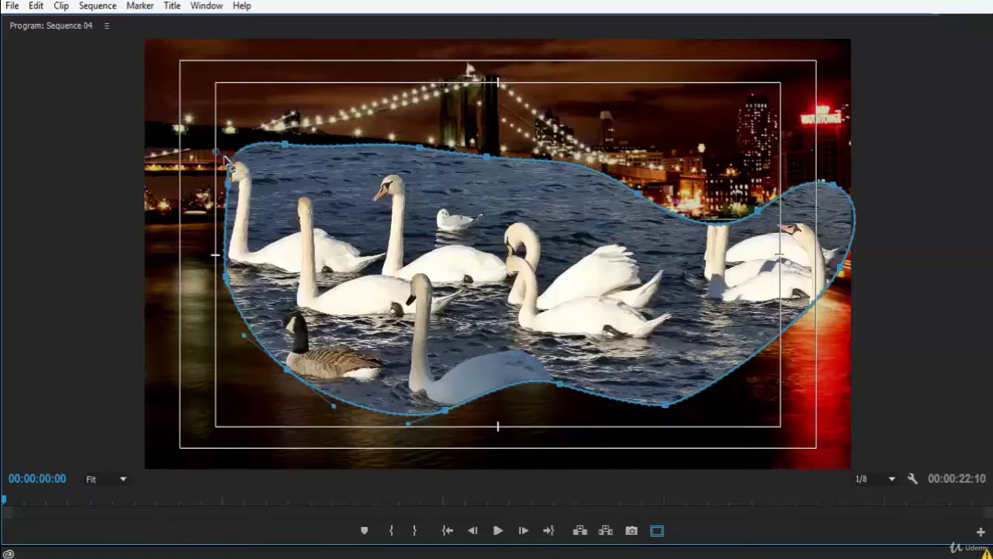
ctrl+click(230, 184)
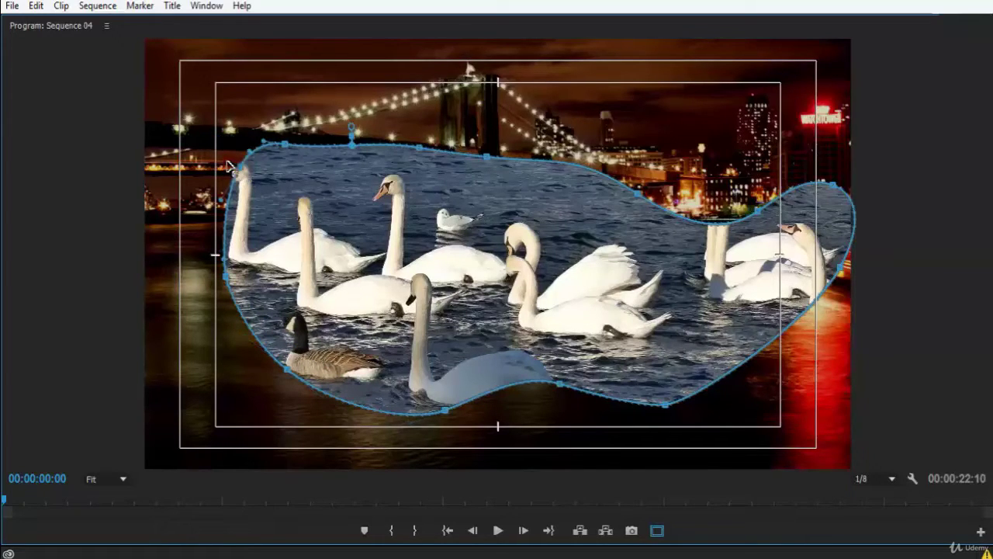
mouse_move(228, 165)
mouse_down()
mouse_move(206, 161)
mouse_move(226, 161)
mouse_up()
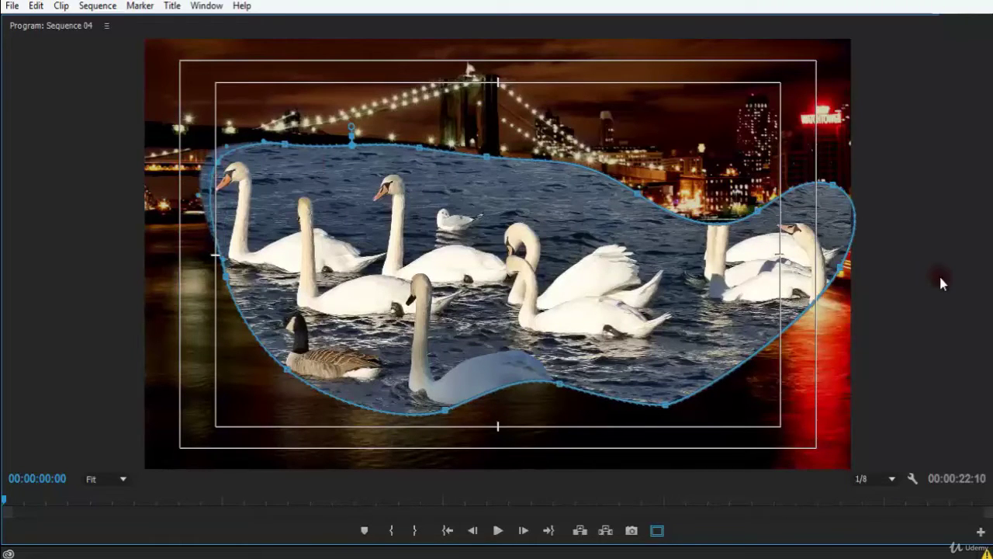
Check the composite without the mask outline, then preview the swans clip up to 00:00:00:23.
key(grave)
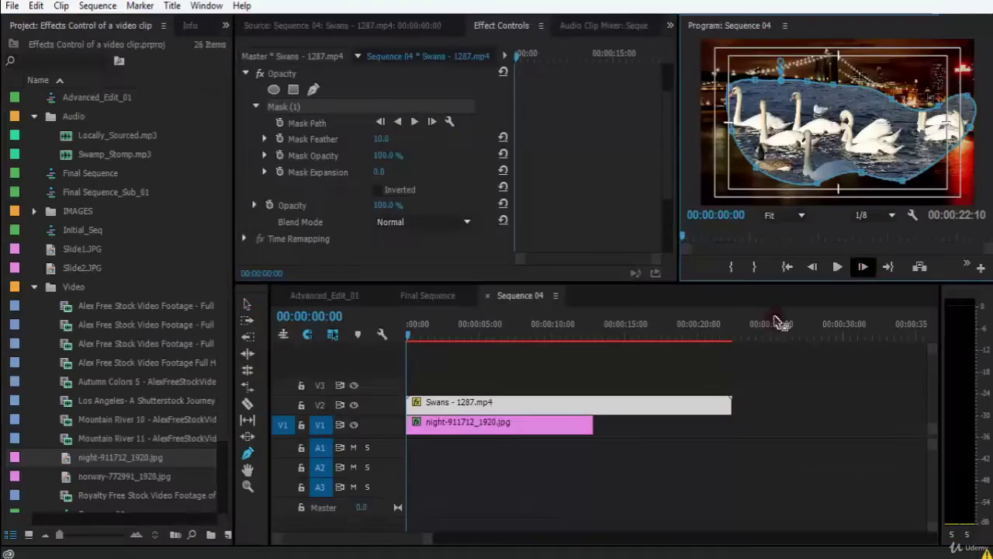
click(835, 404)
drag(820, 397, 849, 447)
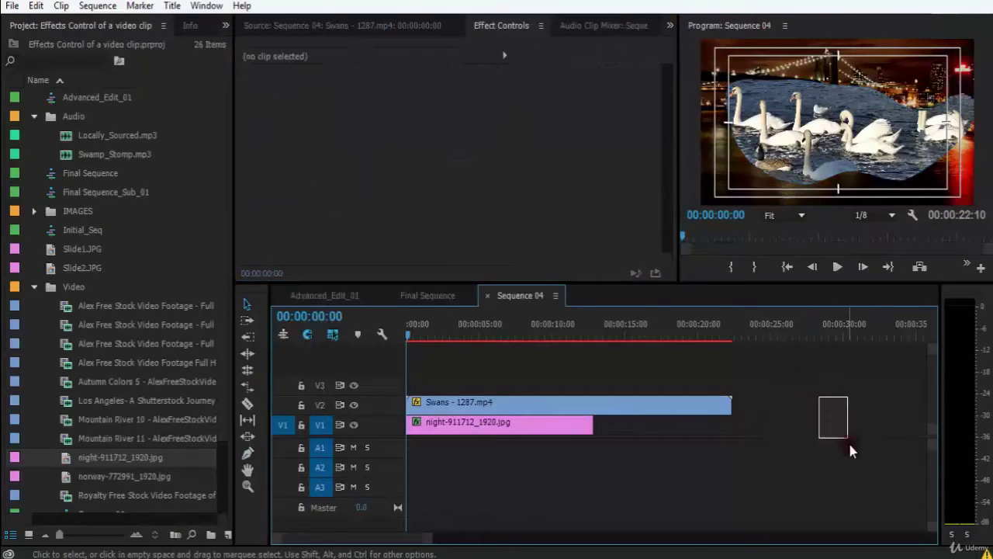
click(478, 401)
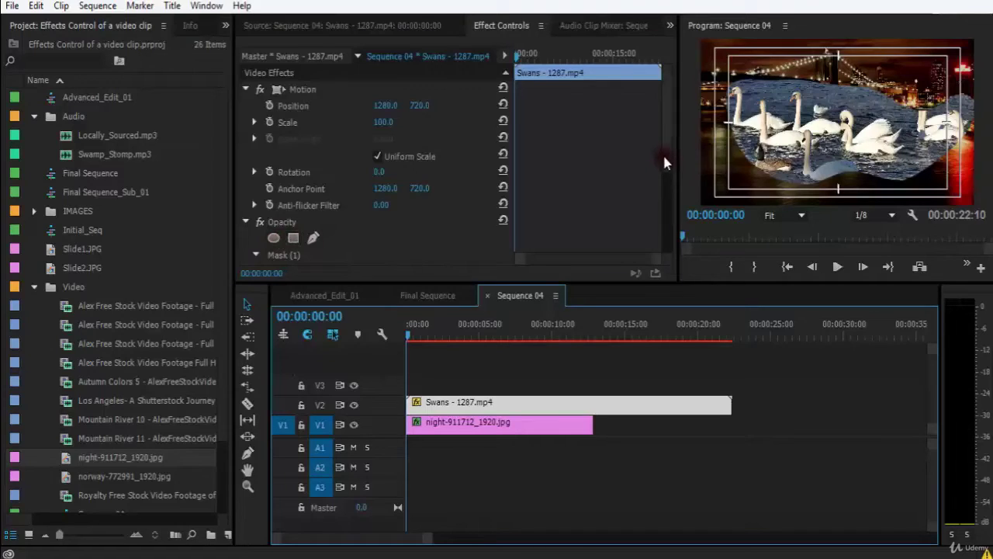
drag(665, 155, 665, 195)
key(grave)
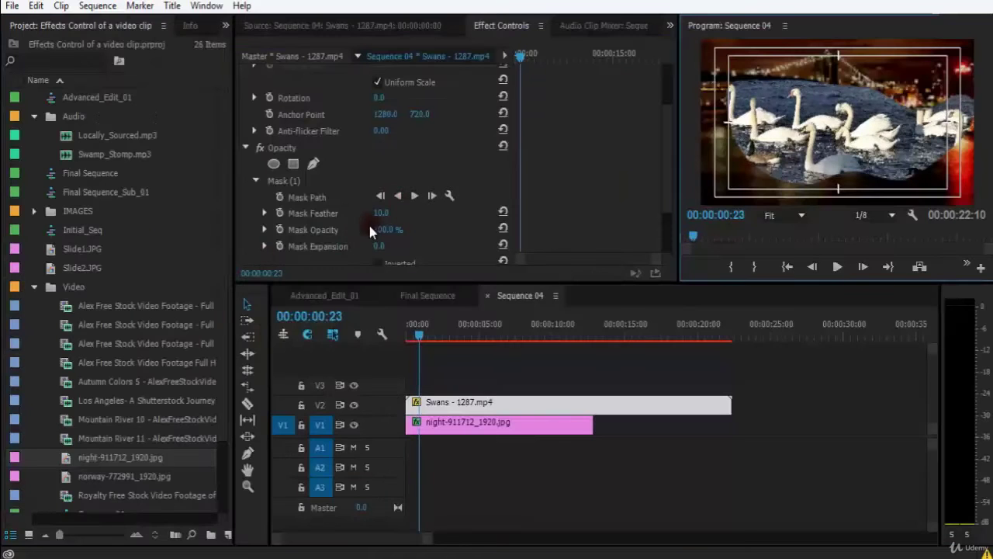
Try a mask feather of 58 on Mask (1) and inspect the softened edges.
drag(386, 217, 391, 218)
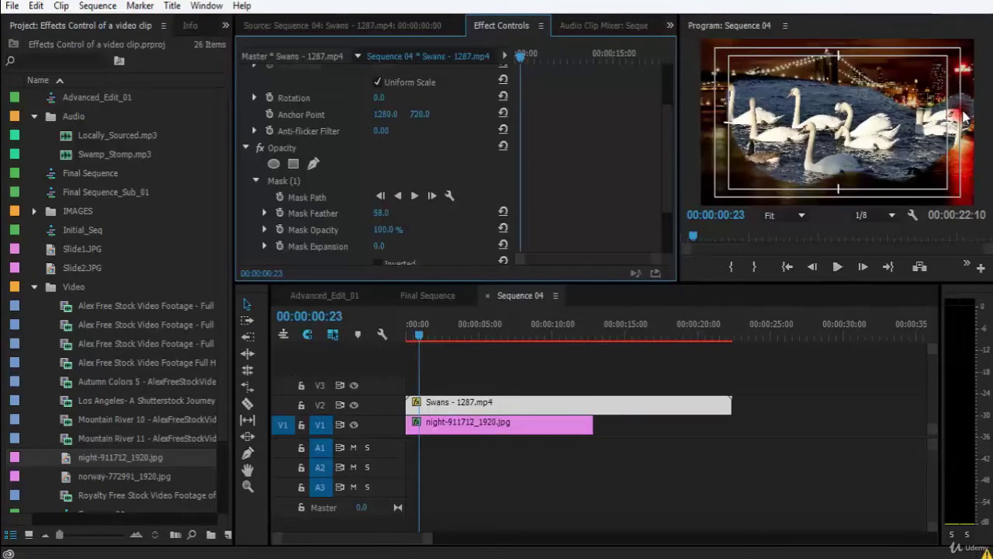
key(grave)
key(grave)
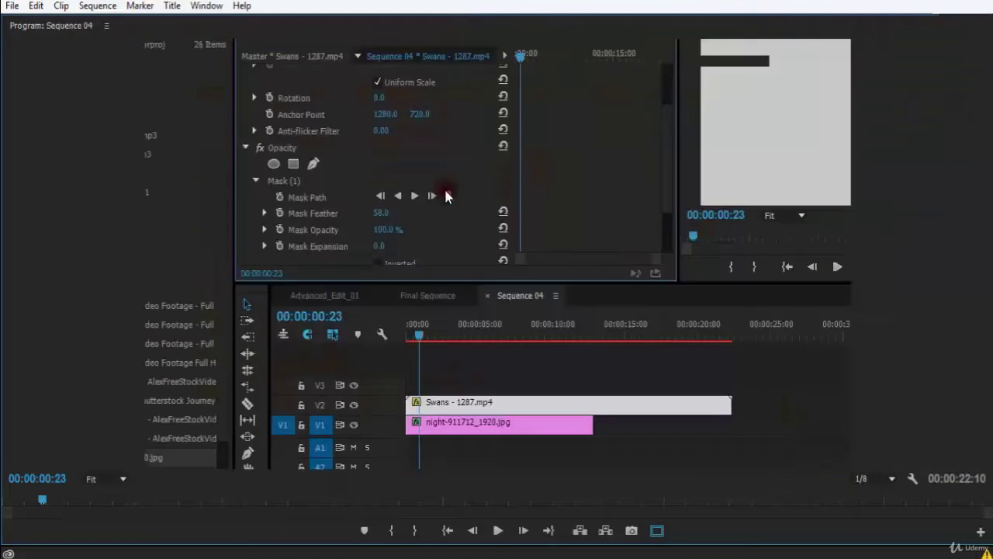
Set the mask feather to 120 and preview the composite up to 00:00:02:00.
click(384, 213)
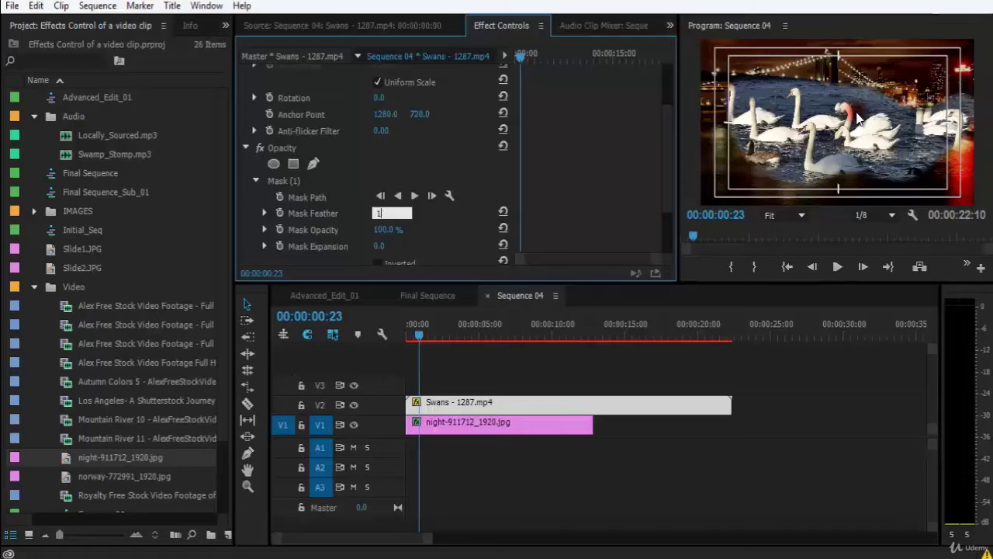
text(120)
key(Return)
key(grave)
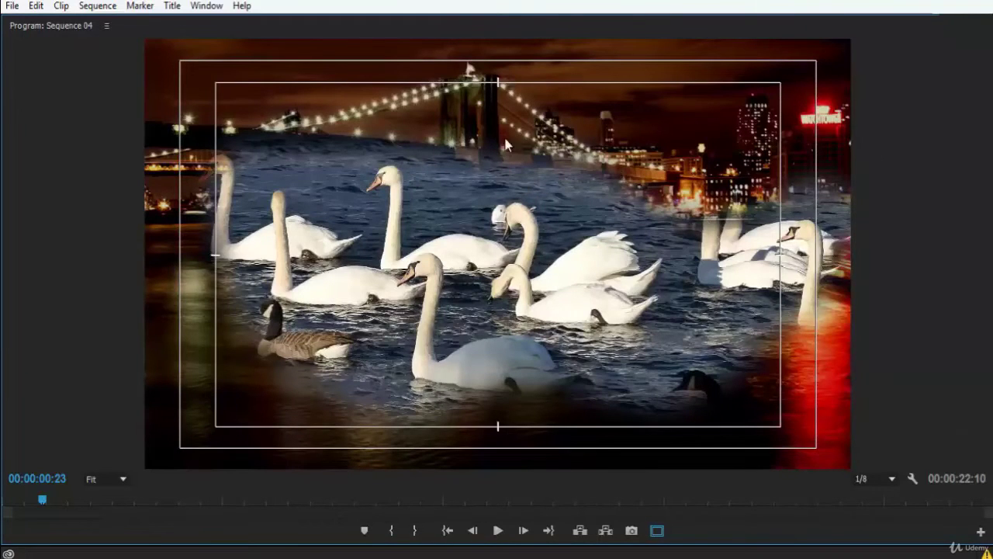
key(space)
key(space)
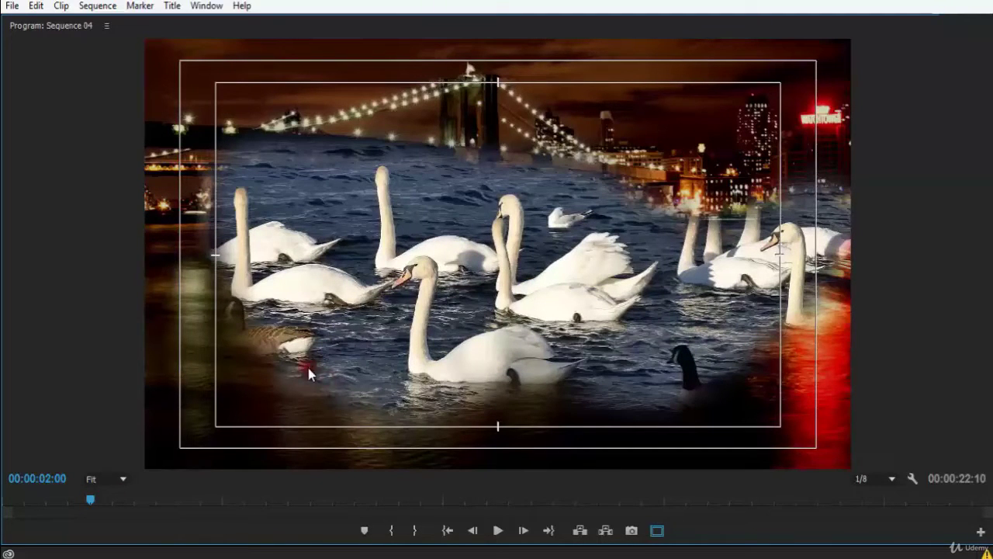
Lower Mask (1)'s central and right upper-edge vertices towards the swans' heads to reveal more of the city lights.
key(grave)
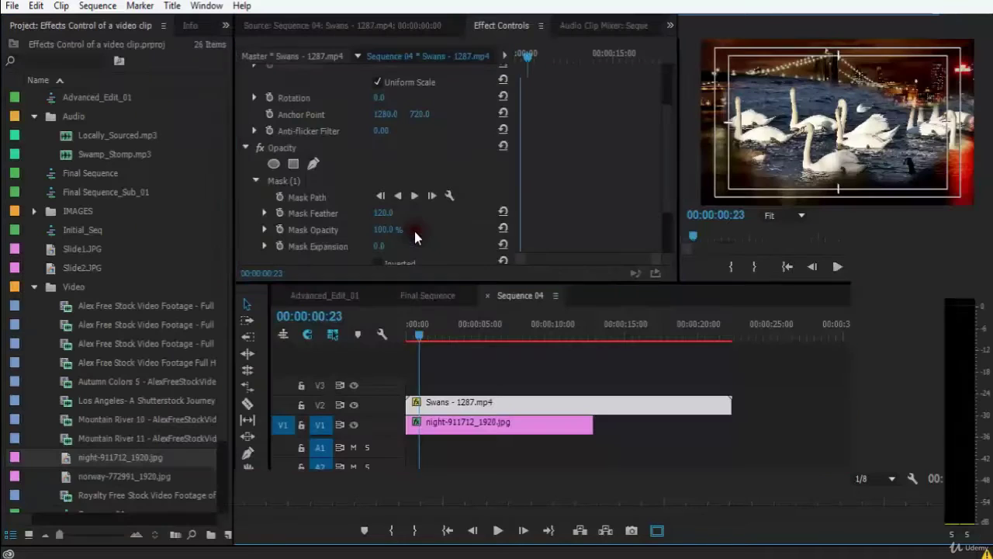
click(292, 184)
key(grave)
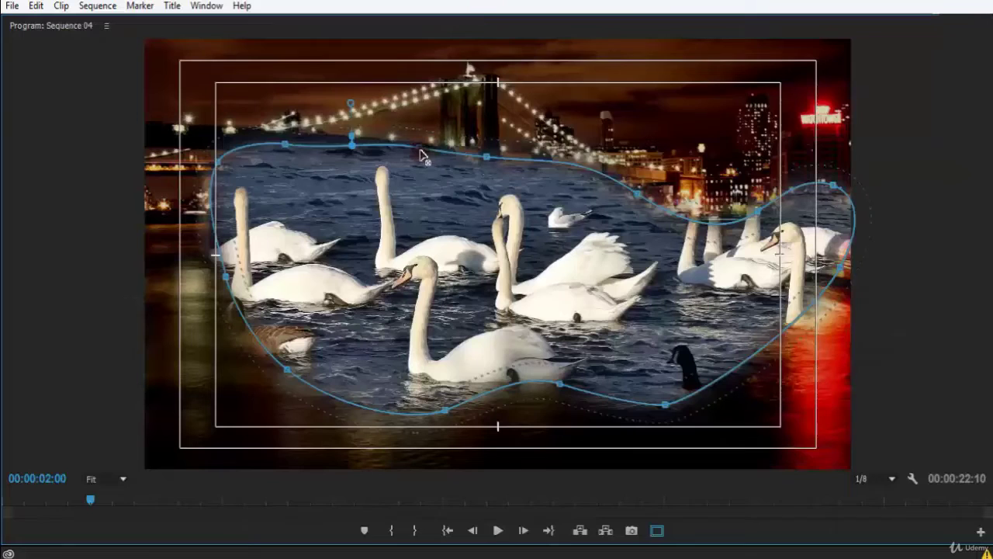
drag(420, 150, 426, 199)
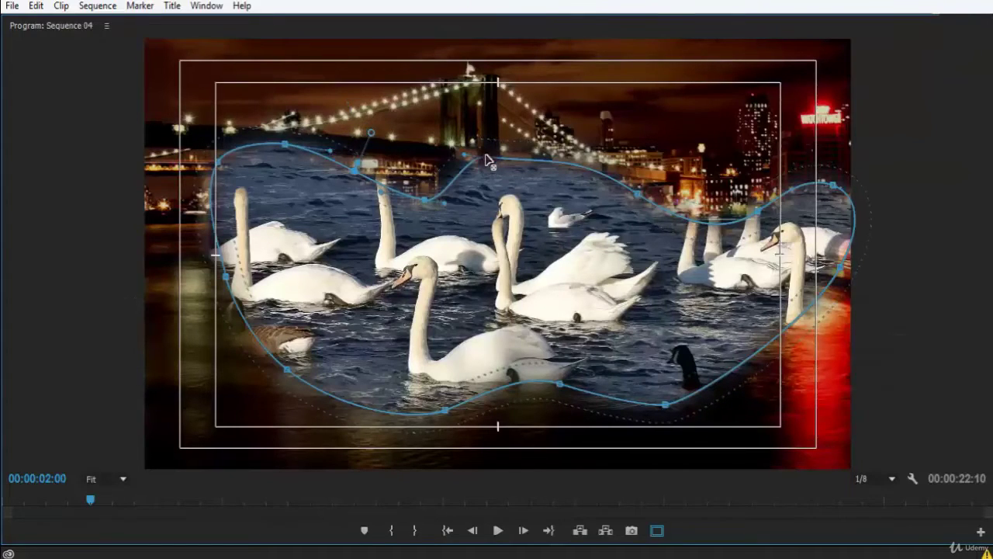
drag(487, 158, 498, 185)
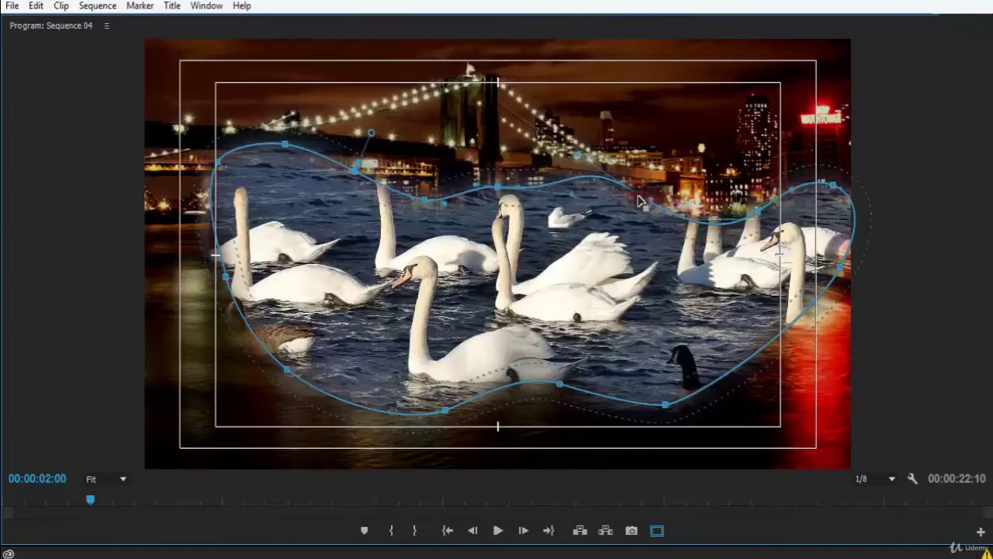
drag(641, 214, 643, 226)
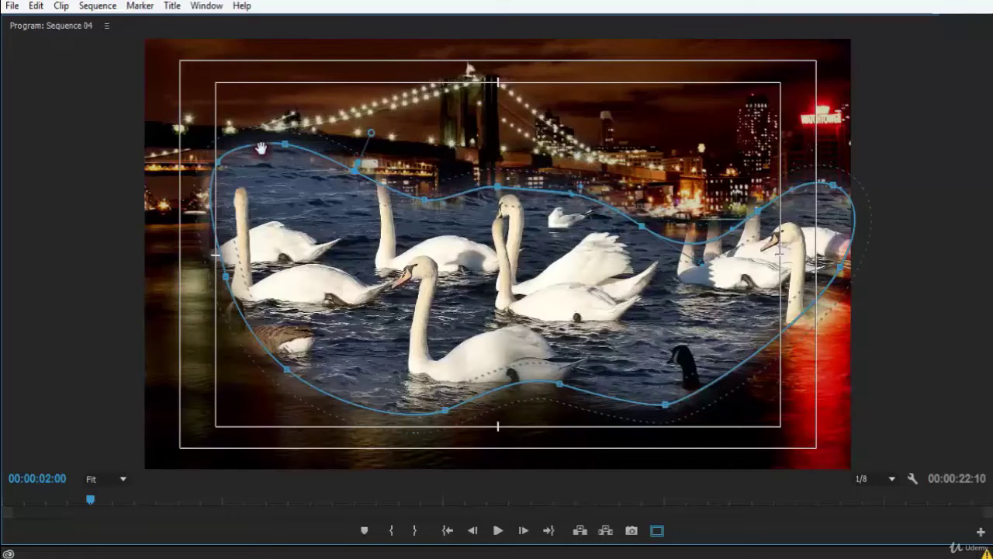
Lower the mask's upper-left edge between the leftmost and middle swans, leaving a peak over the middle swan's head.
click(285, 147)
drag(294, 187, 294, 197)
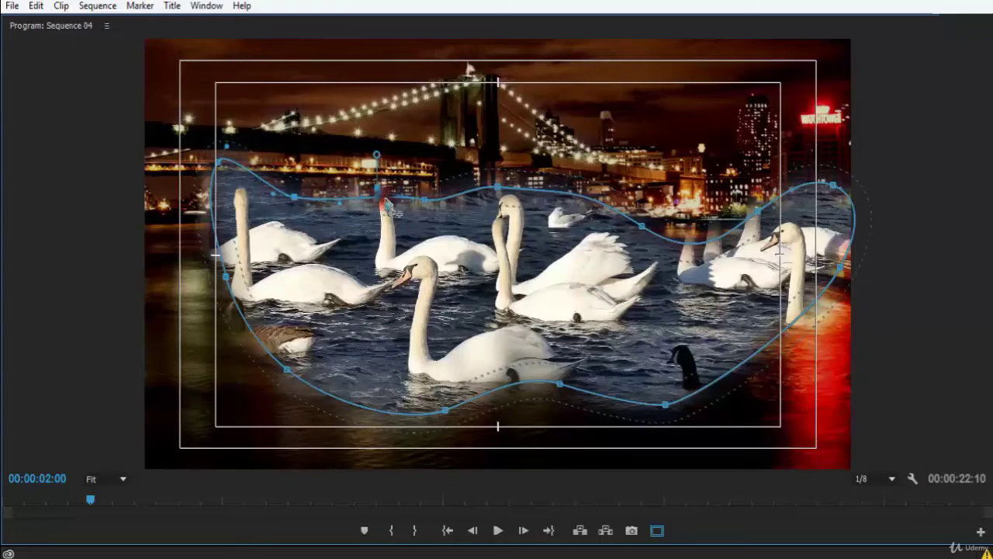
drag(378, 173, 339, 187)
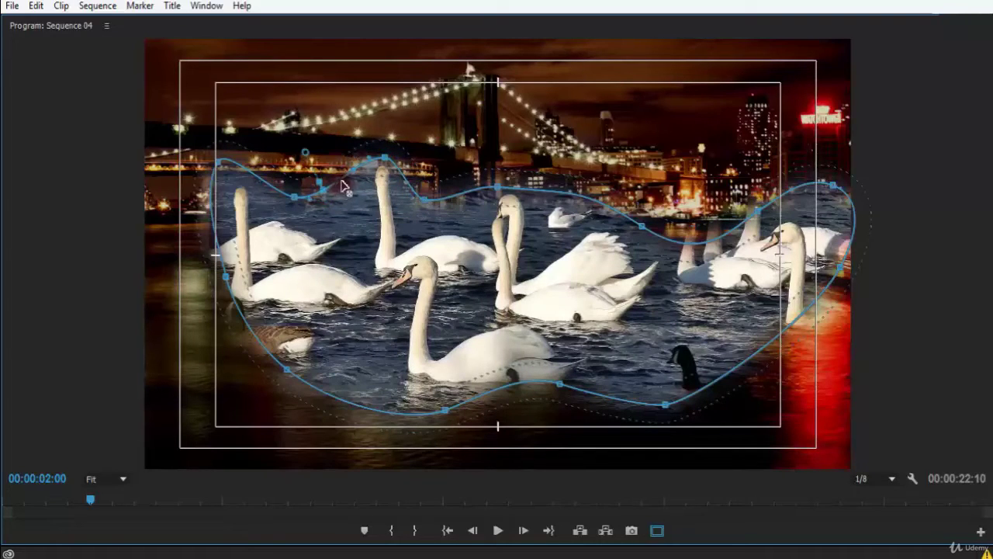
drag(353, 209, 351, 208)
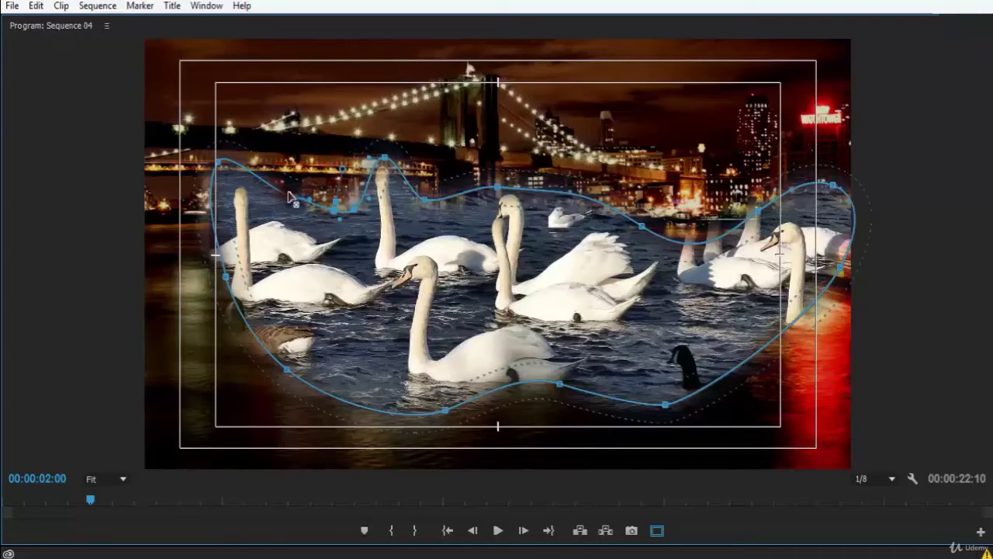
drag(287, 202, 279, 208)
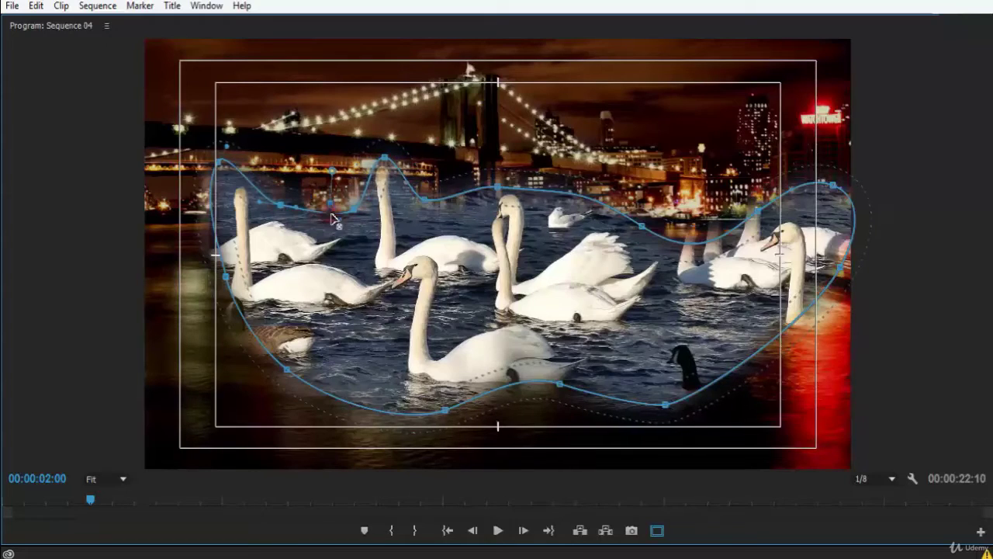
Enable Mask Path keyframing on the swans clip at 00:00:02:00 and add another keyframe at 00:00:03:07.
key(grave)
click(737, 467)
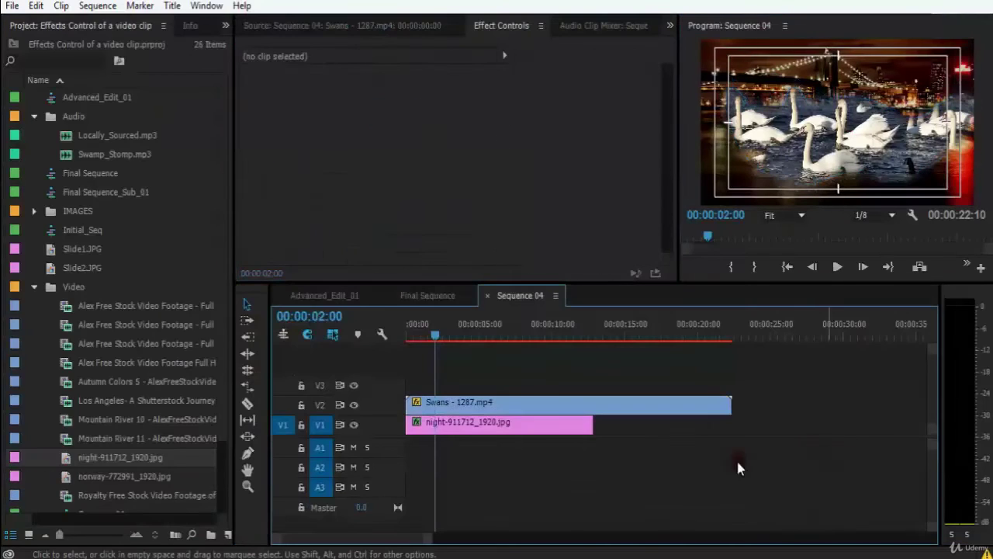
click(548, 408)
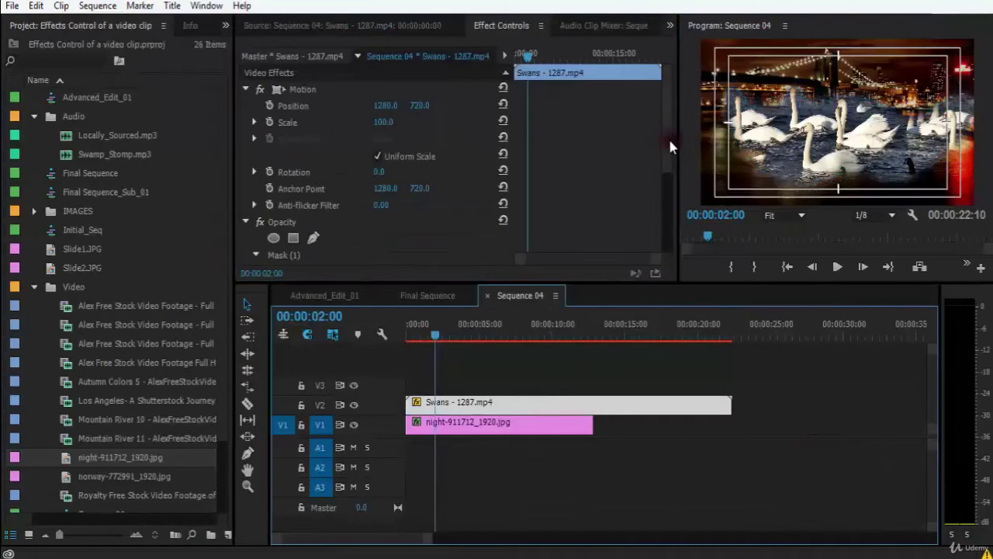
drag(669, 148, 663, 259)
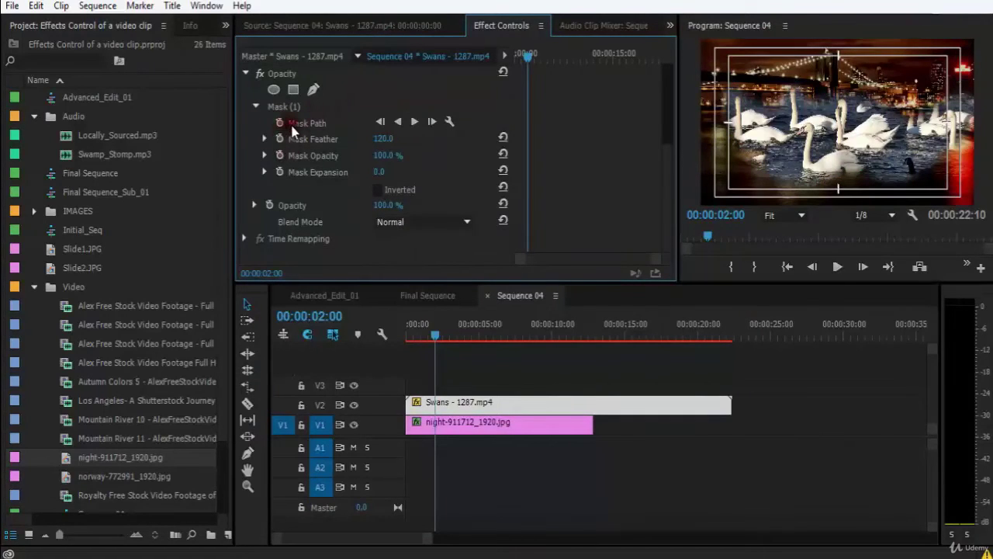
key(space)
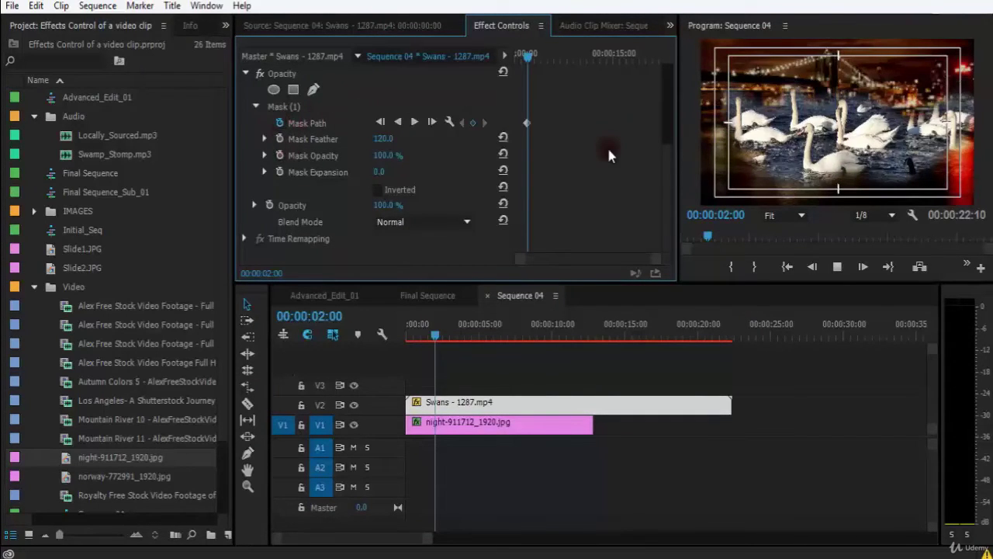
click(474, 123)
Raise Mask (1)'s central and right upper-edge vertices at 00:00:03:07 to uncover the right-hand swans' heads.
click(298, 105)
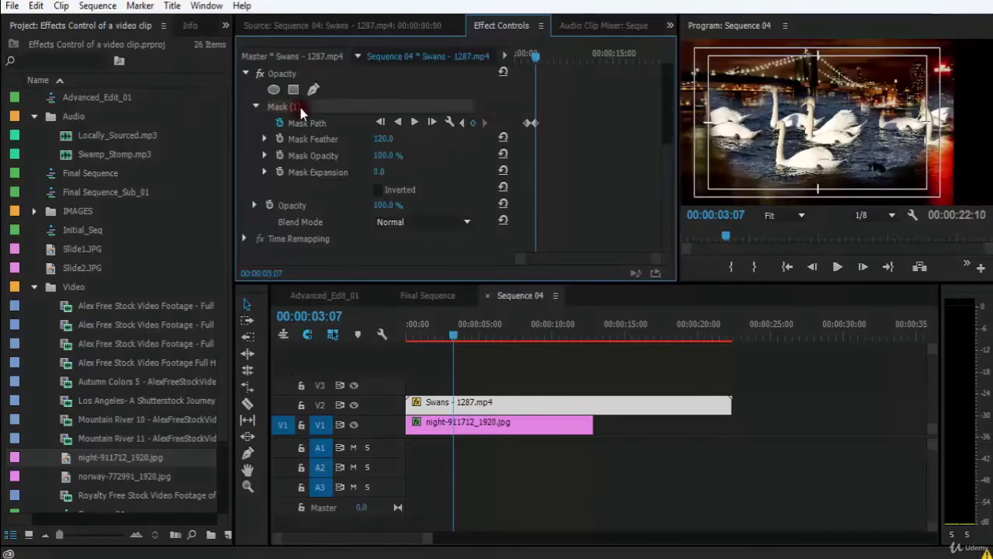
key(grave)
key(grave)
key(grave)
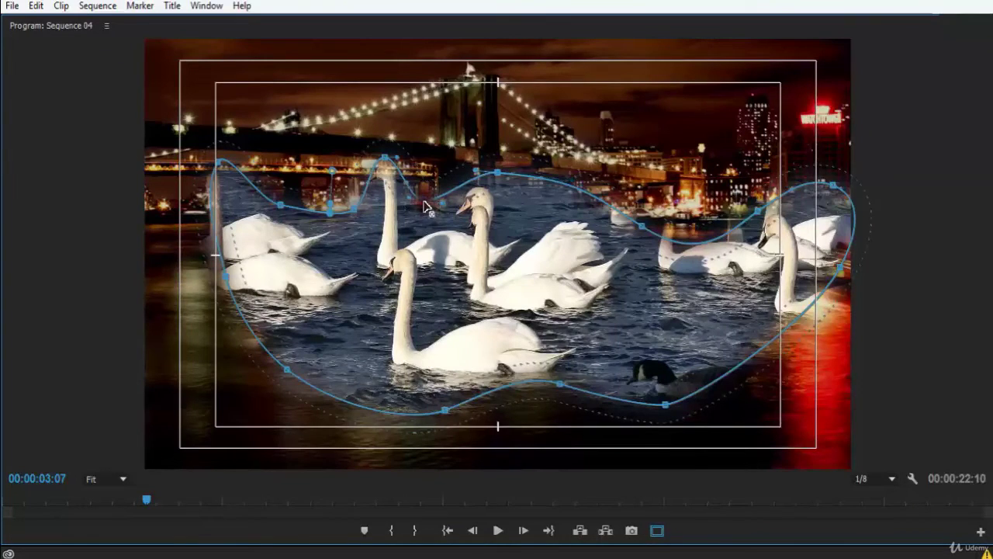
drag(642, 226, 671, 200)
mouse_move(738, 231)
mouse_down()
mouse_move(733, 241)
mouse_move(749, 180)
mouse_up()
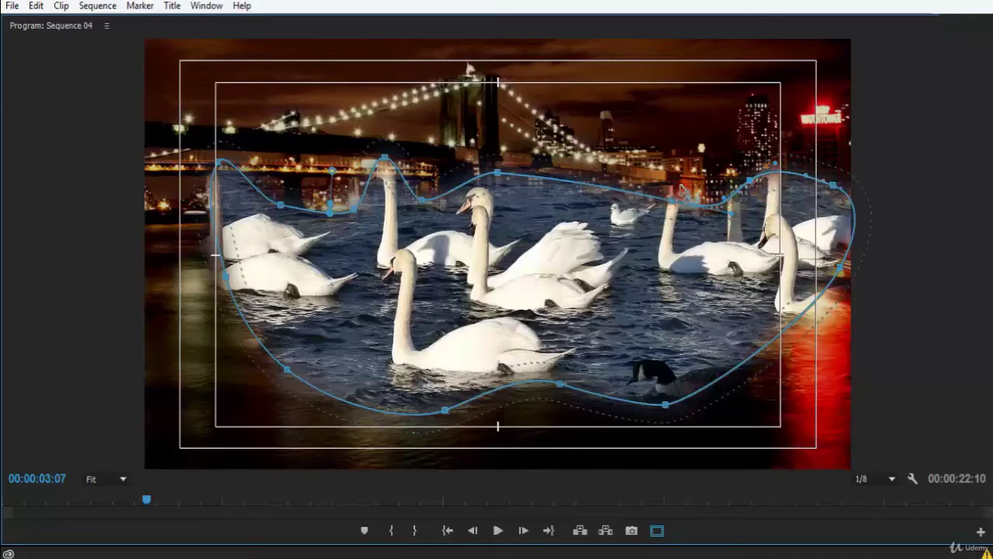
drag(682, 187, 685, 177)
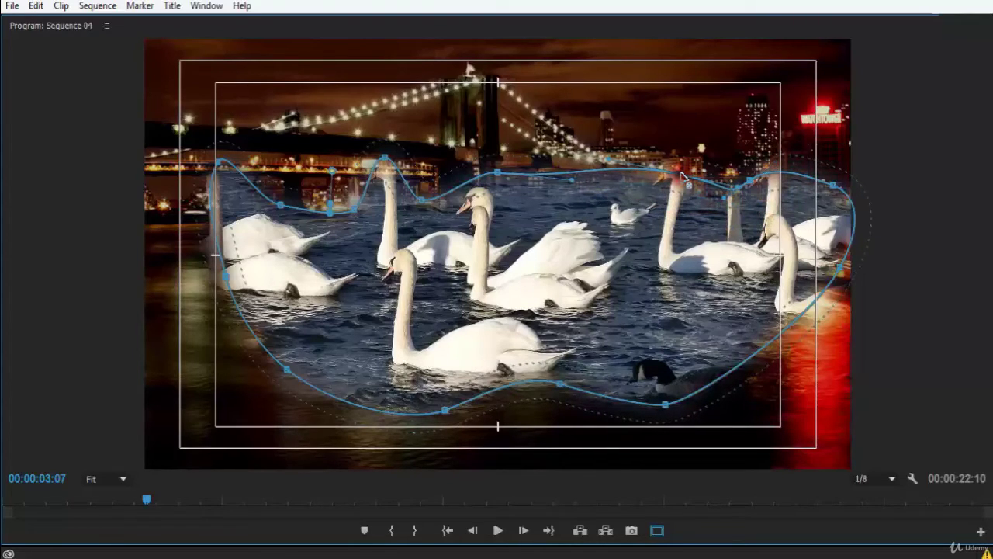
Move the swans clip's first Mask Path keyframe to 00:00:00:00 and preview the mask up to 00:00:00:08.
key(grave)
click(583, 374)
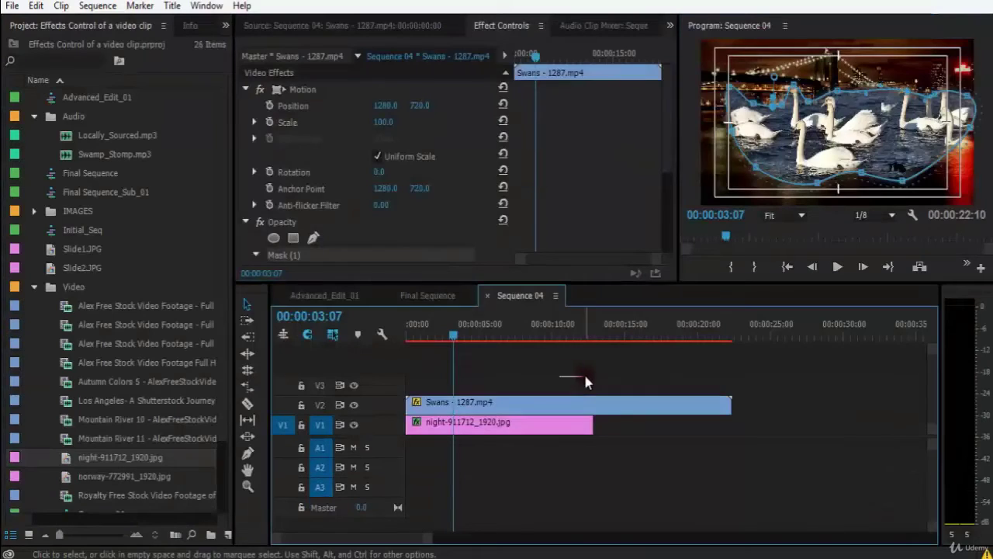
click(471, 400)
drag(453, 334, 408, 336)
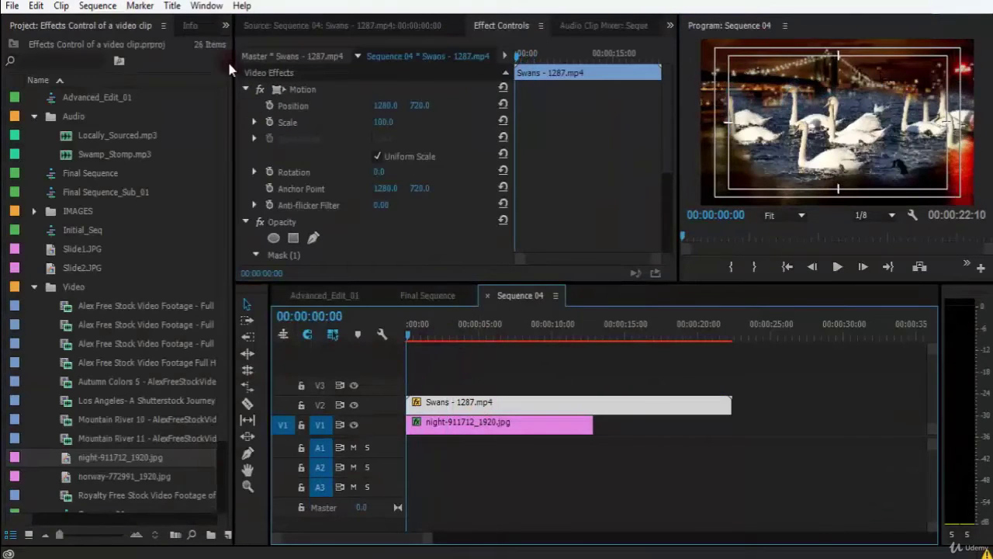
drag(668, 138, 663, 227)
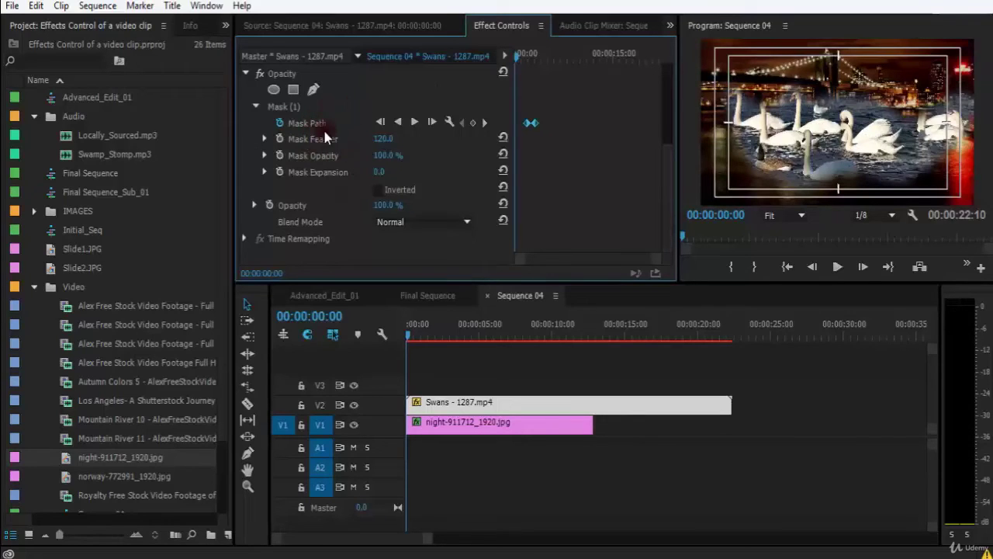
key(space)
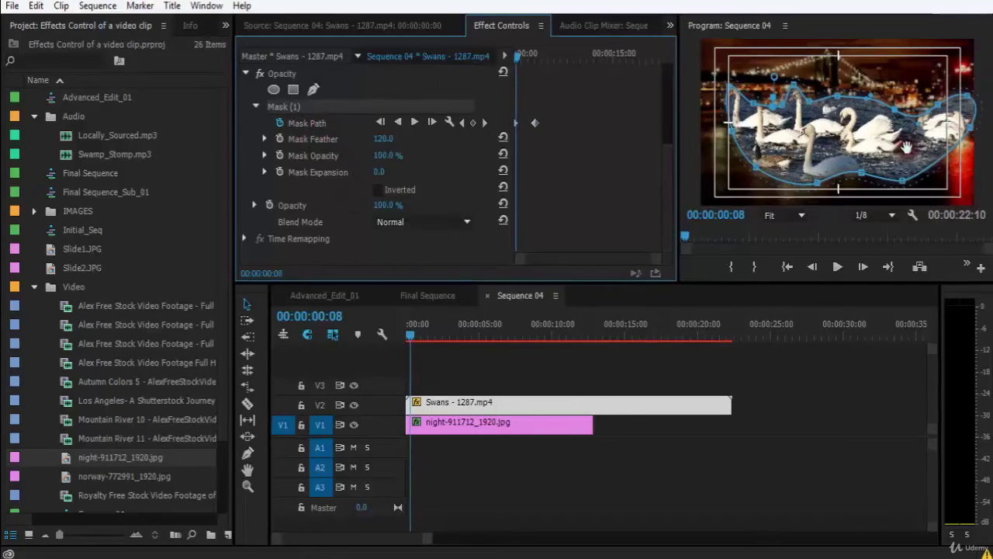
key(grave)
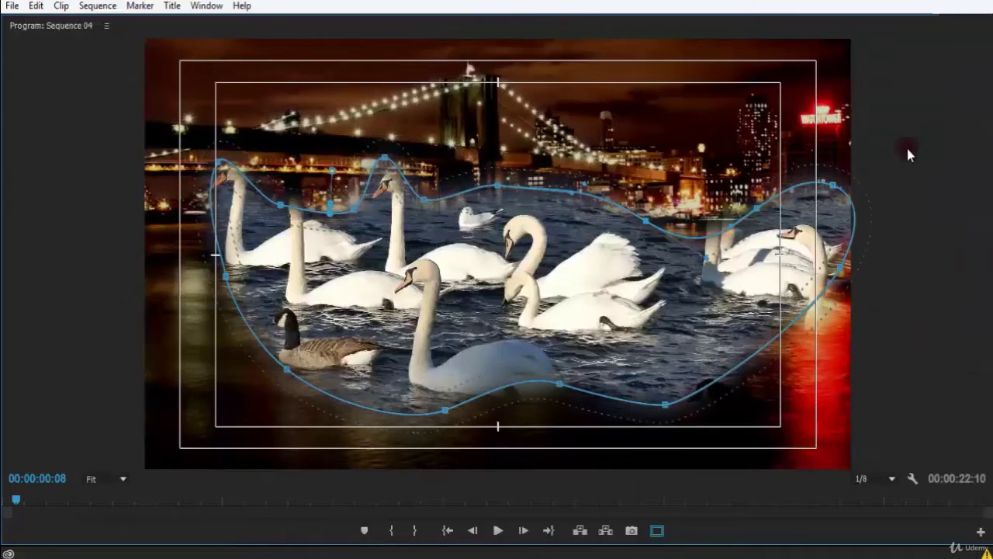
Reshape Mask (1) at 00:00:00:16, pulling its lower edge in toward the swans and raising its upper-left edge, and preview the motion.
key(grave)
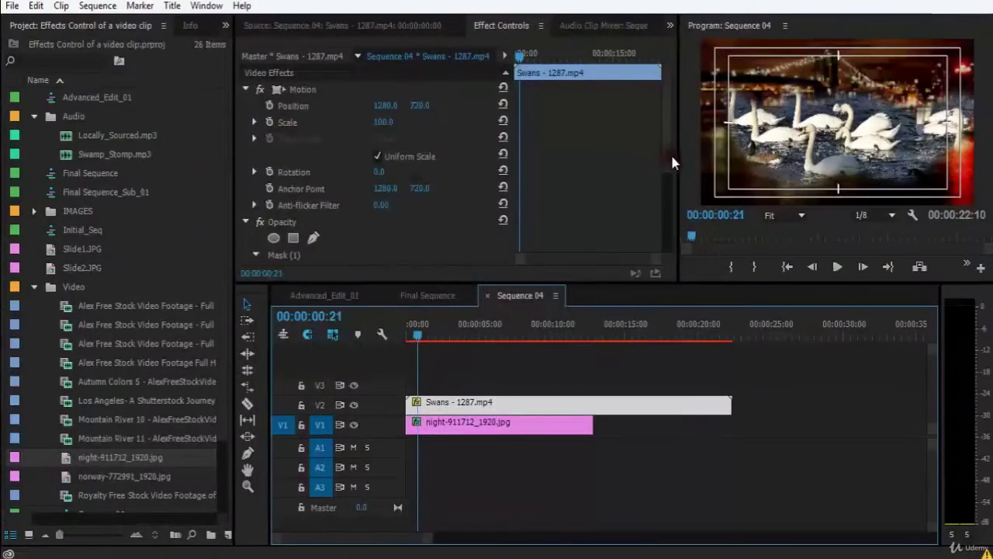
drag(661, 258, 625, 226)
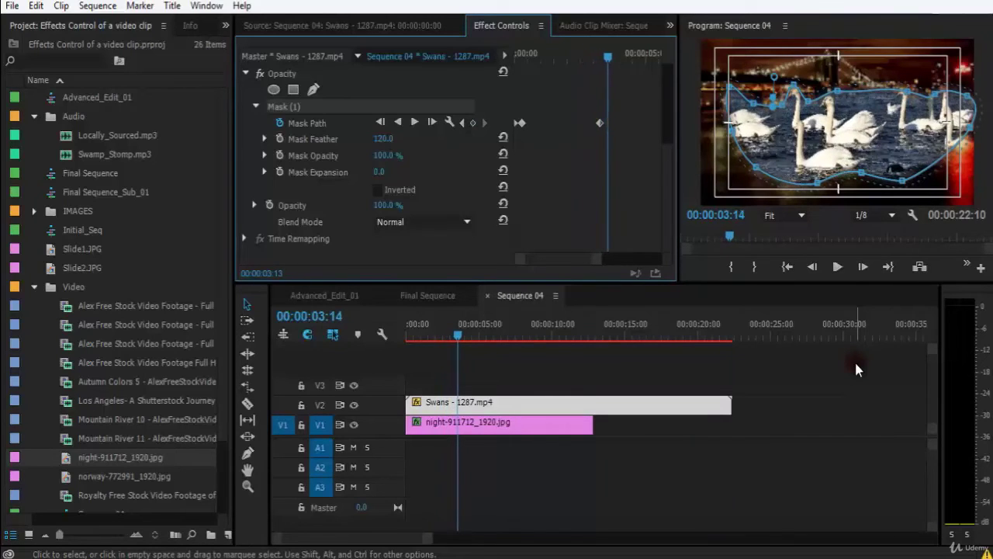
key(j)
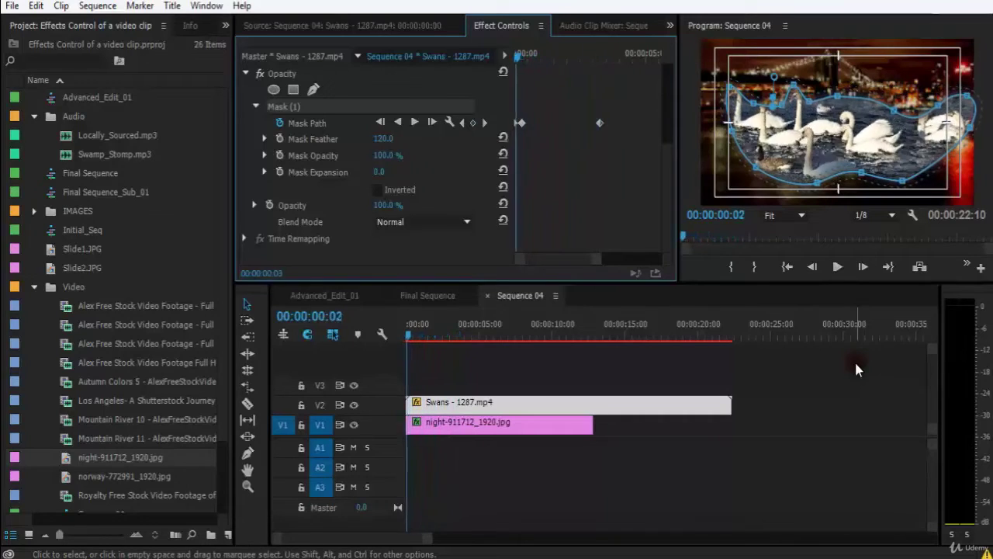
key(space)
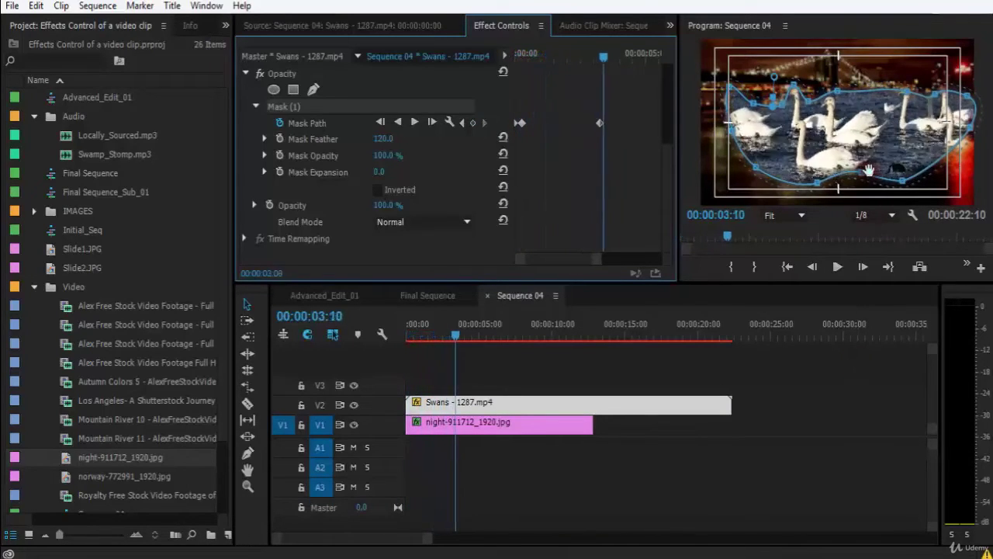
key(j)
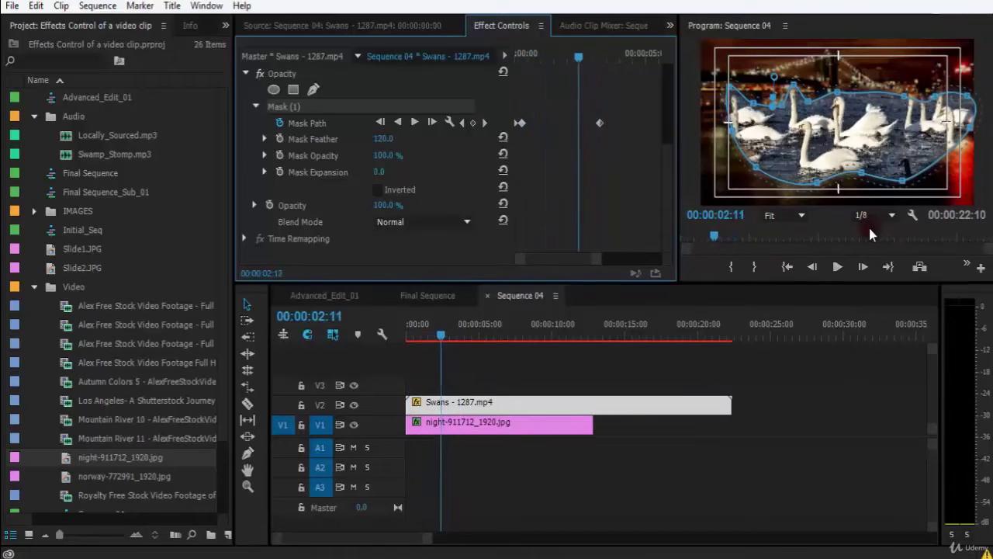
key(k)
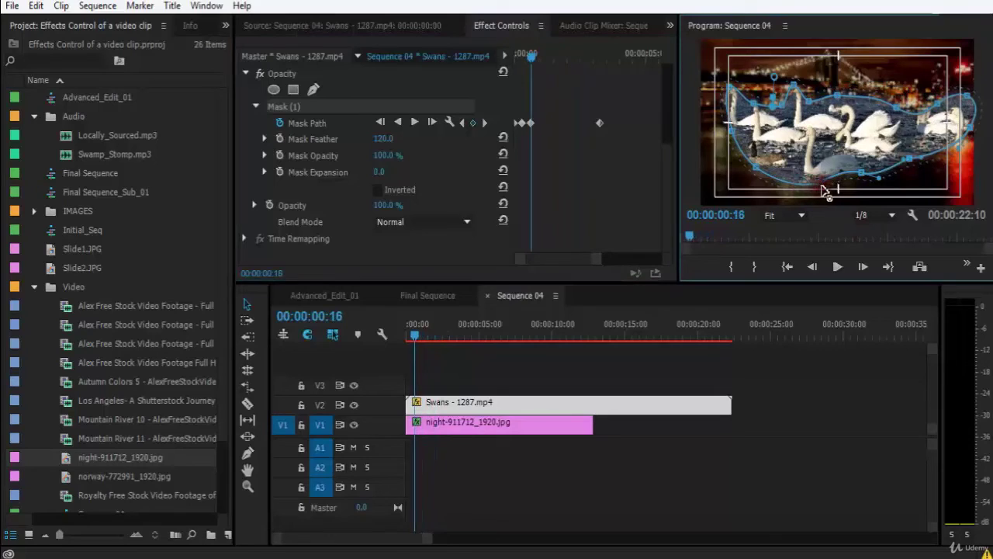
drag(763, 175, 758, 165)
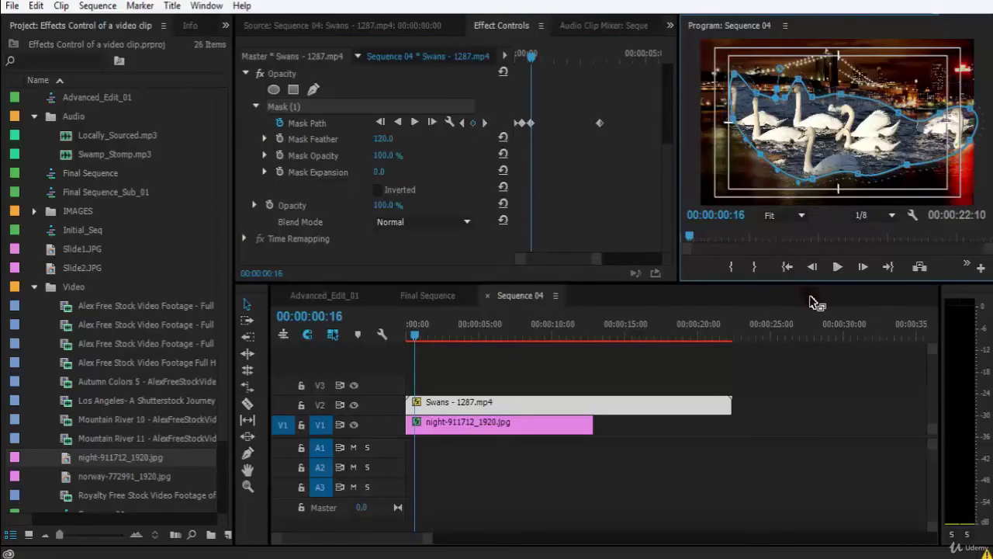
click(654, 219)
key(space)
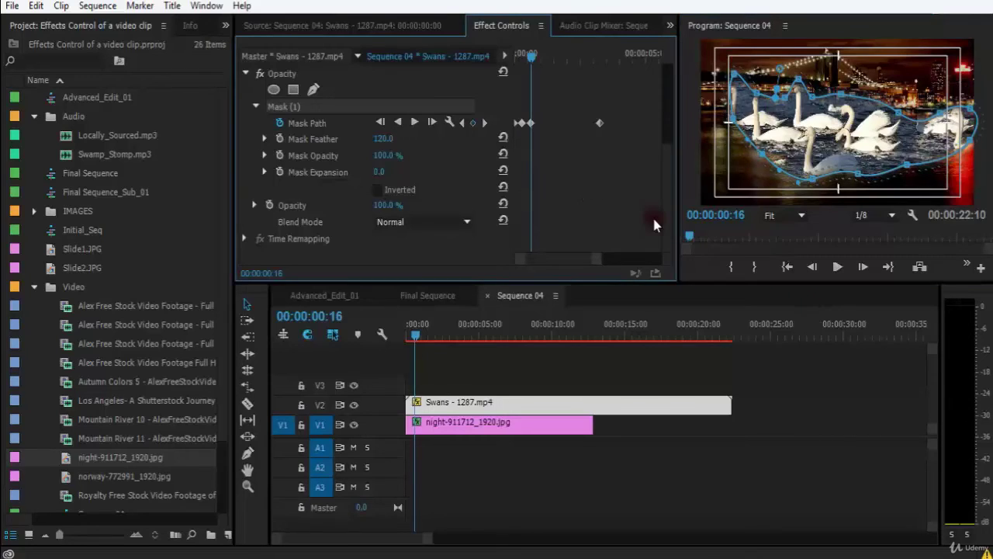
Toggle the inversion of Mask (1) on the swans clip to compare both states, leaving the mask inverted.
click(377, 191)
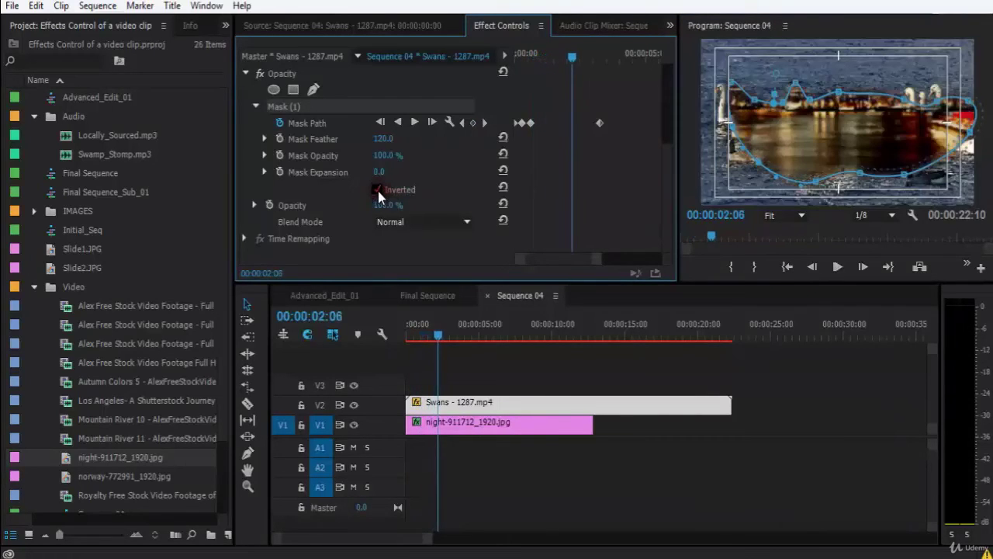
click(378, 191)
click(377, 190)
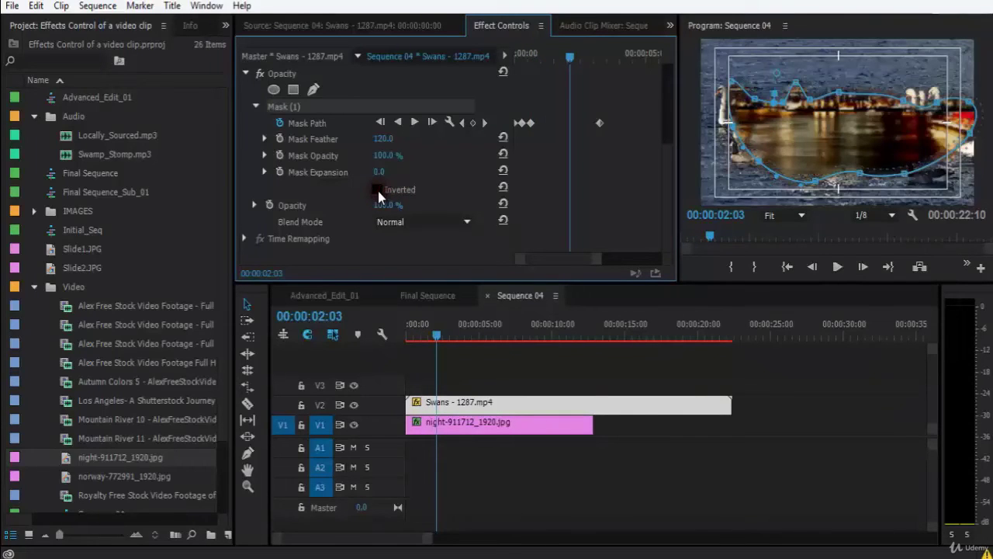
click(378, 191)
click(377, 190)
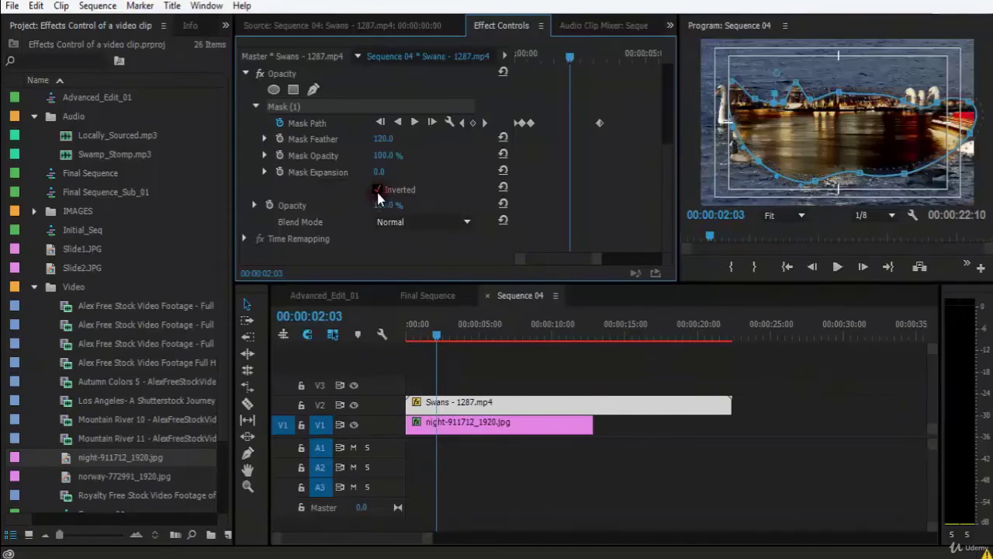
Play the inverted mask forward and backward over the first three seconds to examine how its path follows the keyframes.
key(space)
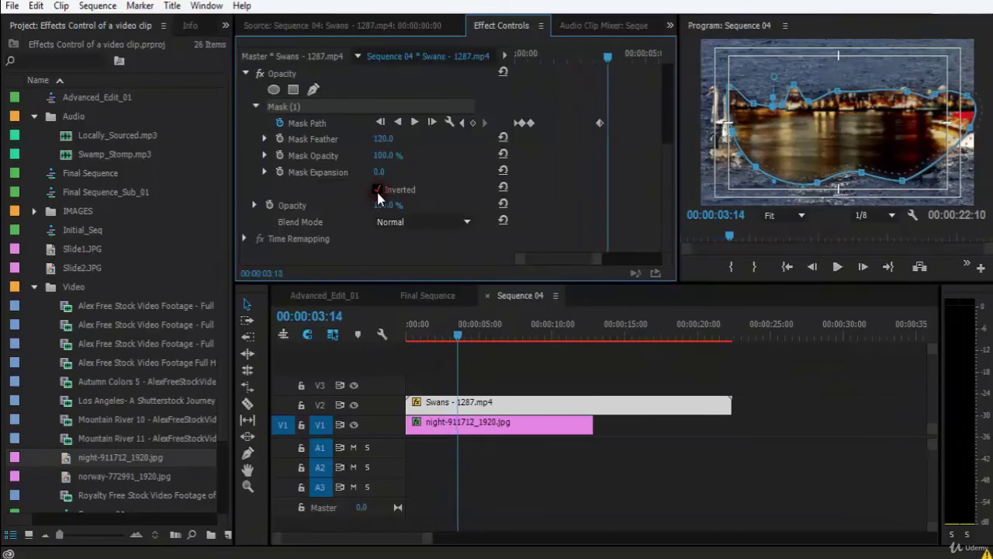
key(j)
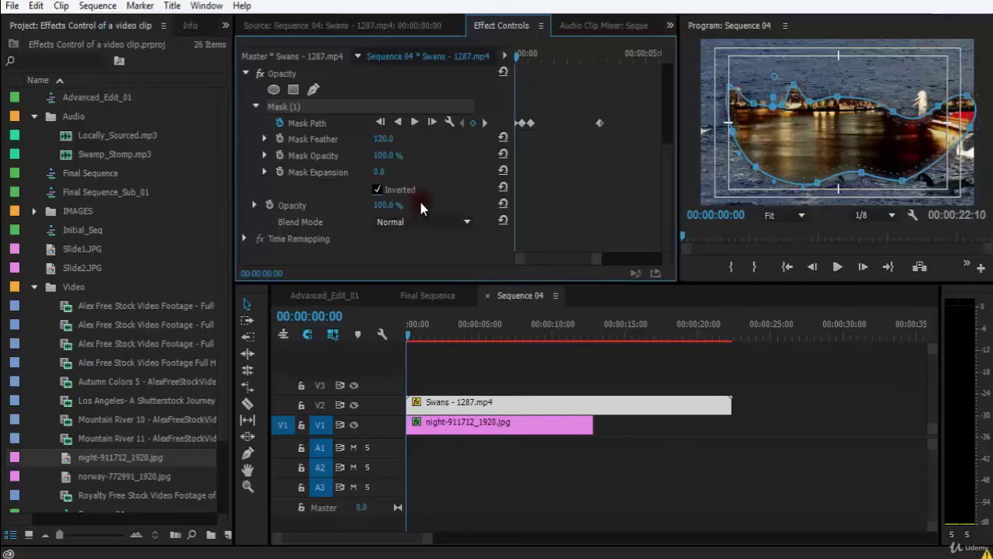
key(space)
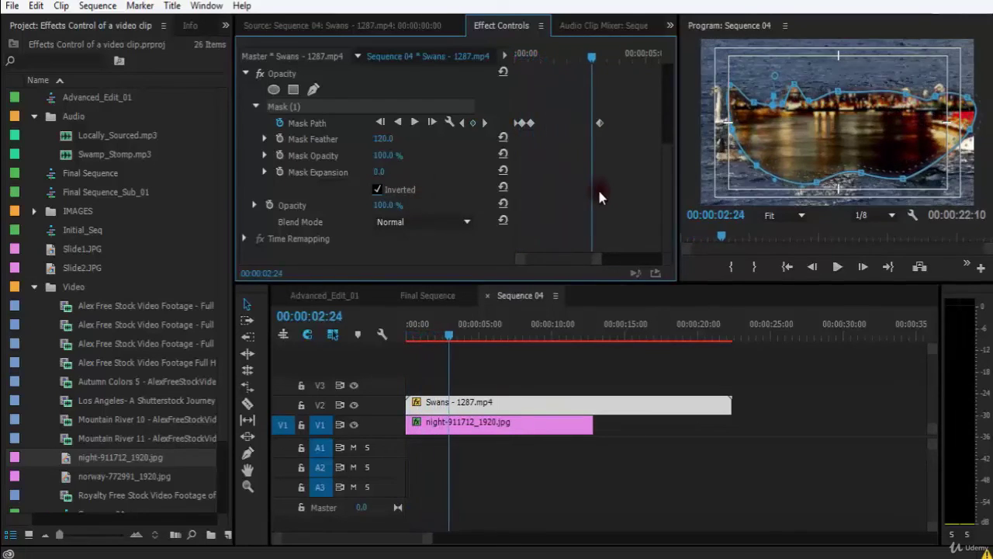
key(j)
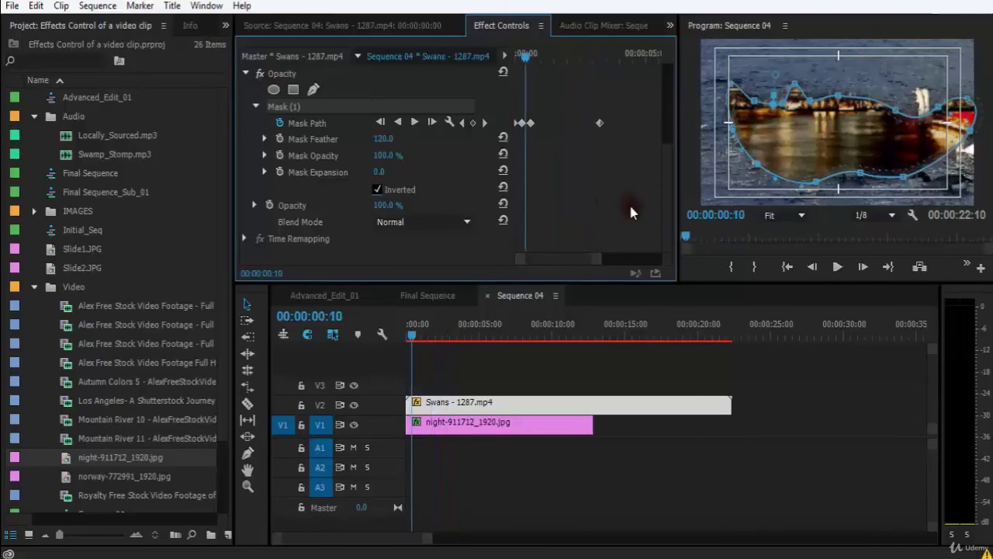
key(l)
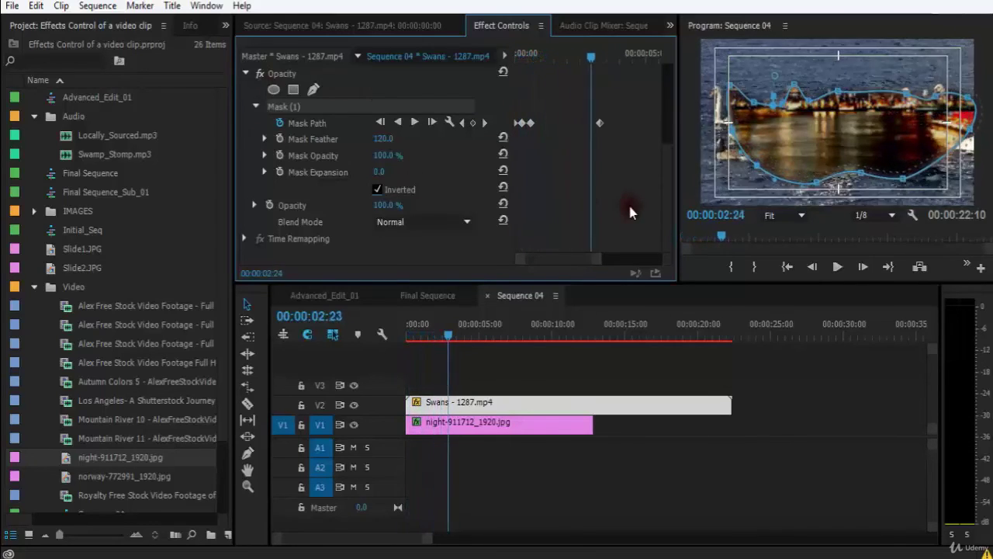
key(j)
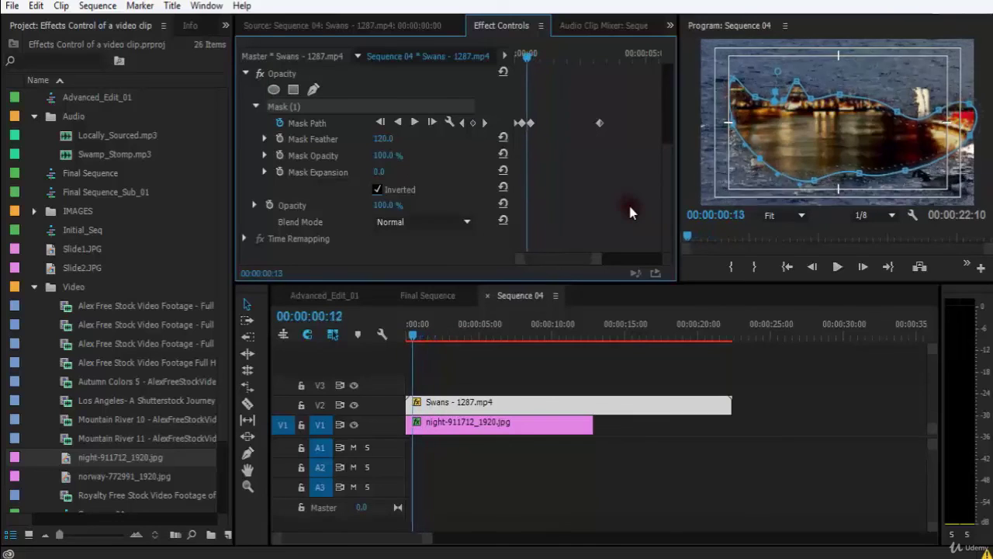
key(l)
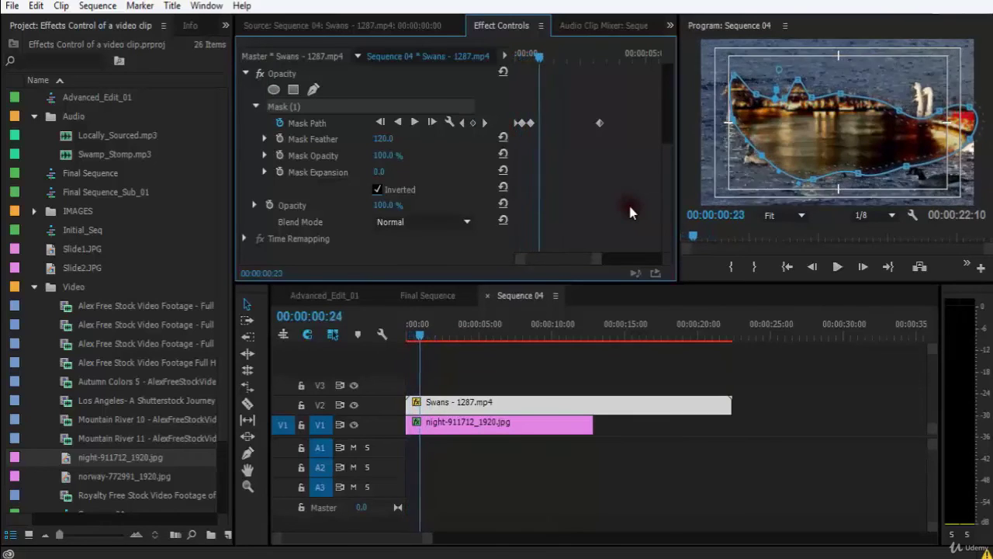
key(j)
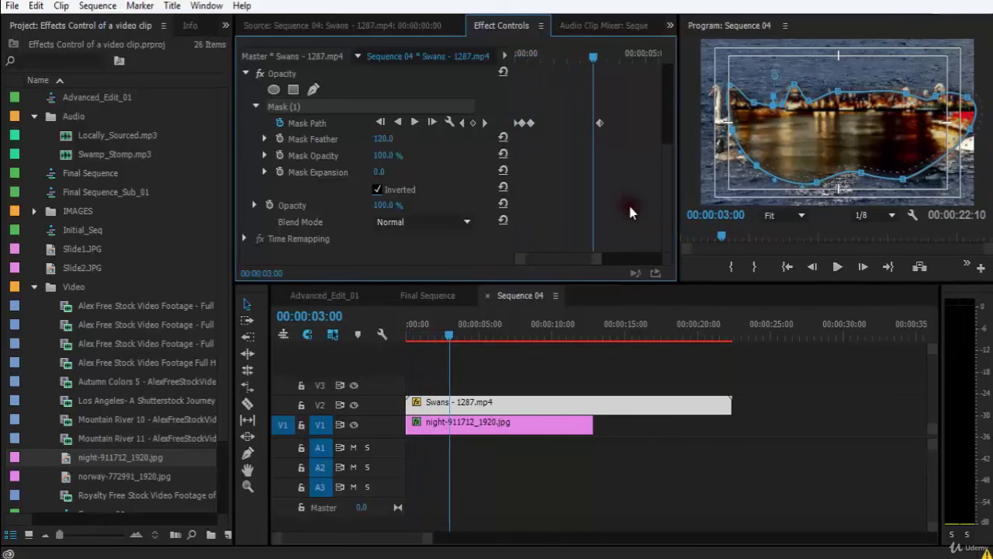
key(j)
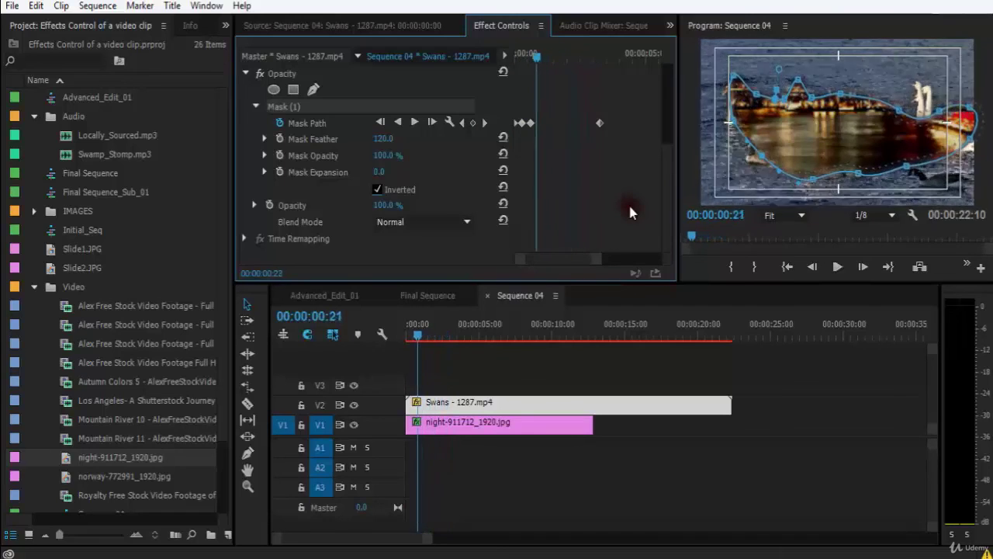